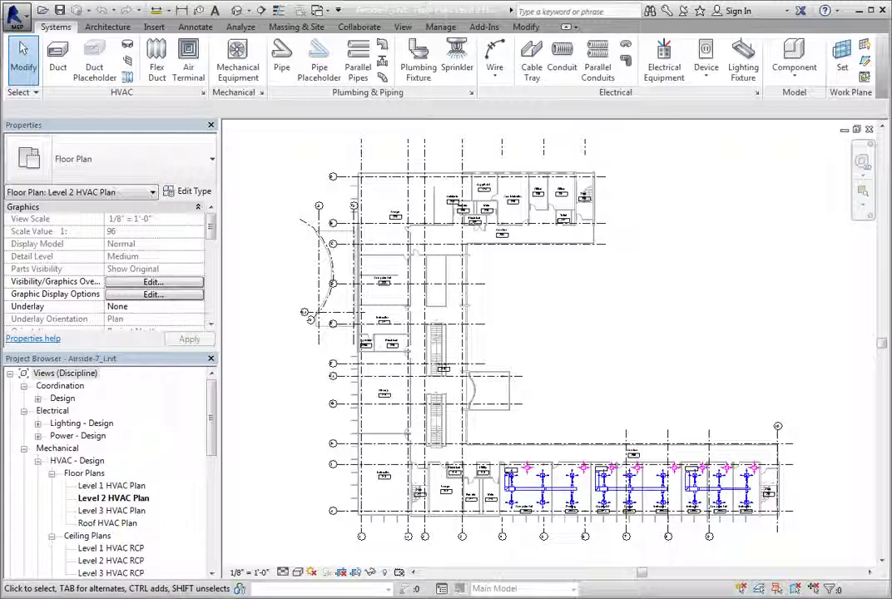
Step: Start Tag by Category and zoom and pan the plan onto the Computer Lab ductwork
left_click(197, 27)
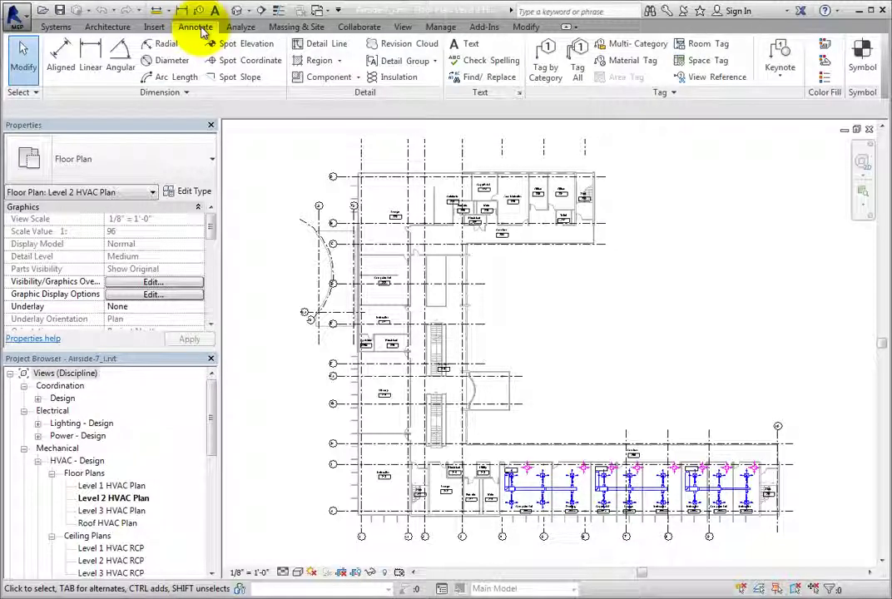
left_click(545, 74)
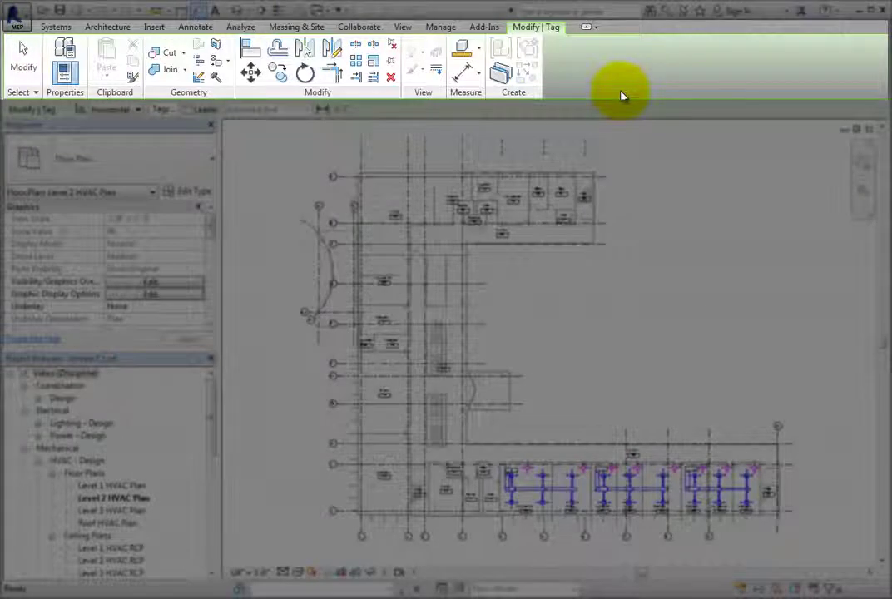
scroll(545, 497, "up", 6)
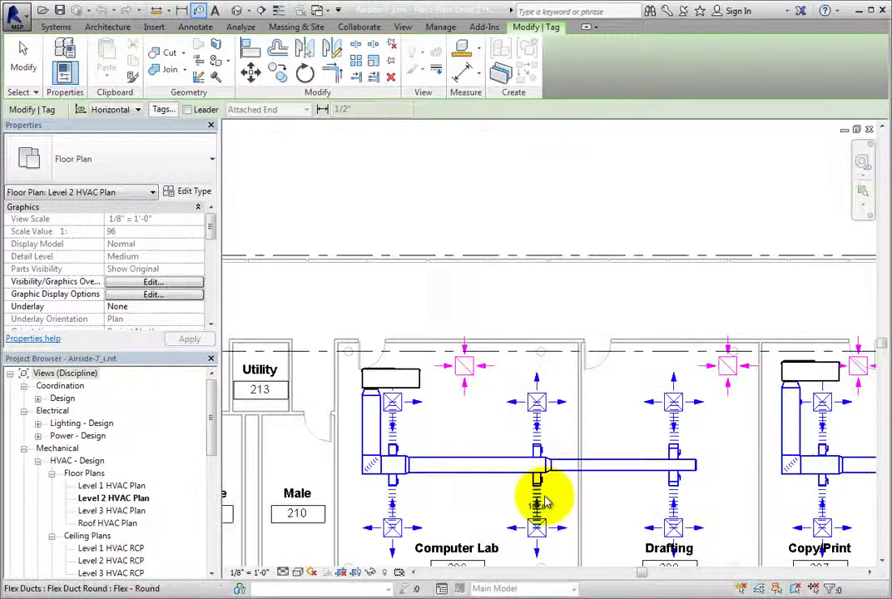
middle_click_drag(468, 515, 434, 415)
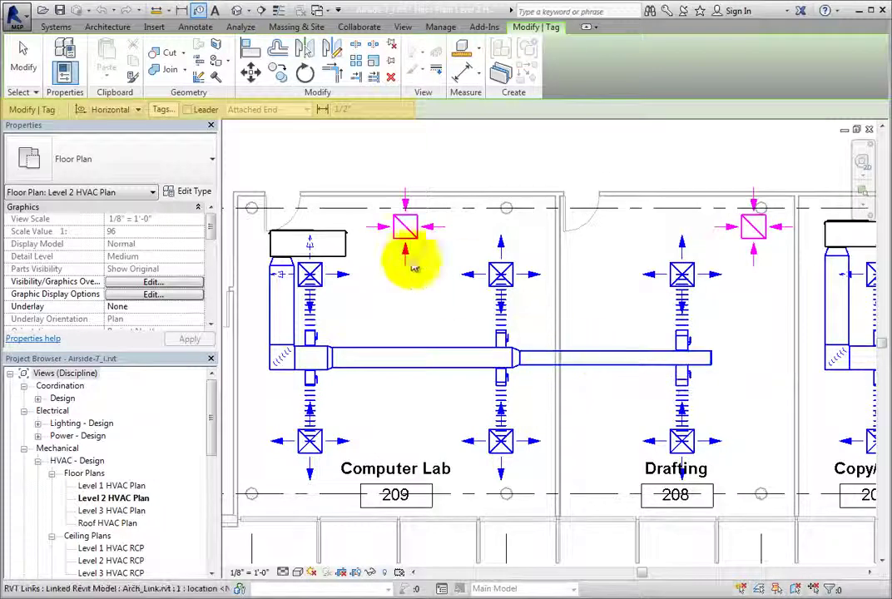
Step: Set tag placement to Horizontal with an Attached End leader, 1/2" long
left_click(138, 110)
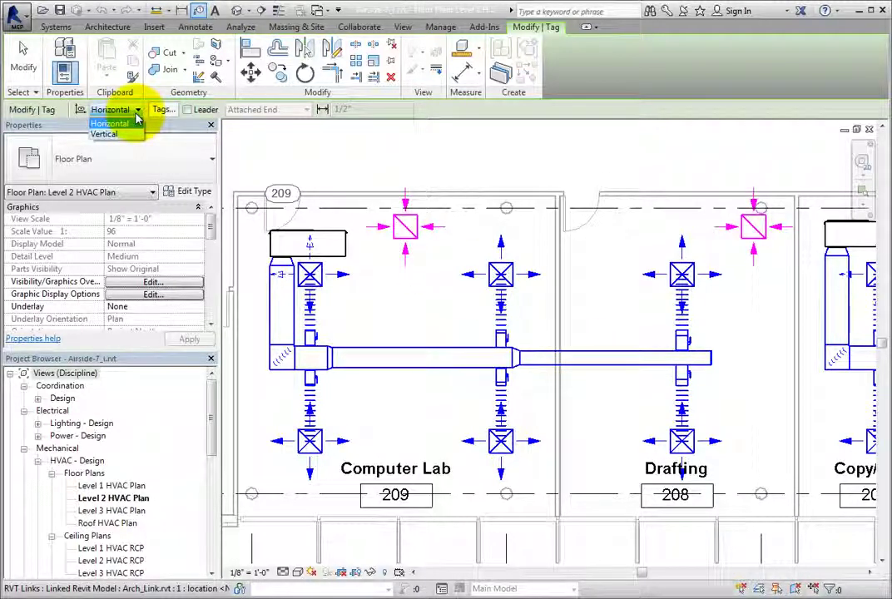
left_click(136, 123)
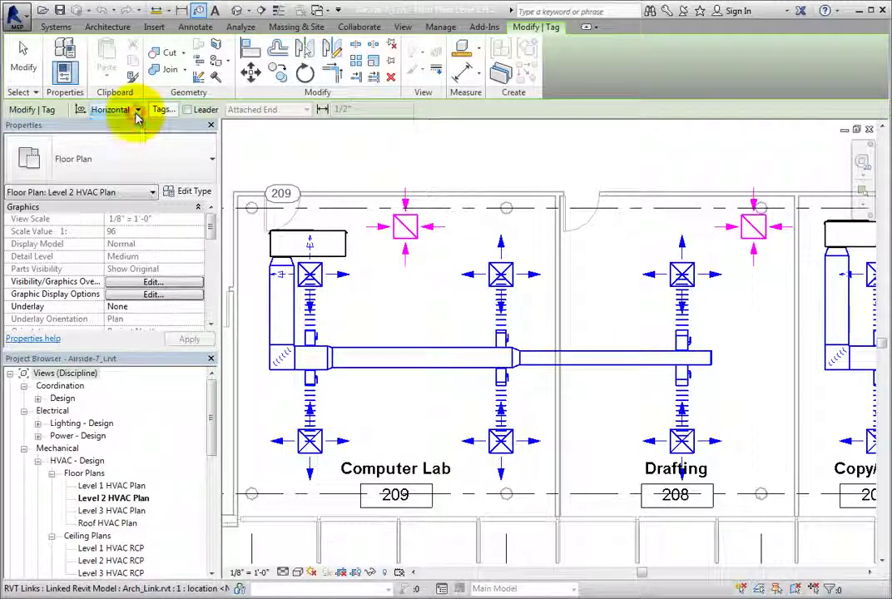
left_click(188, 113)
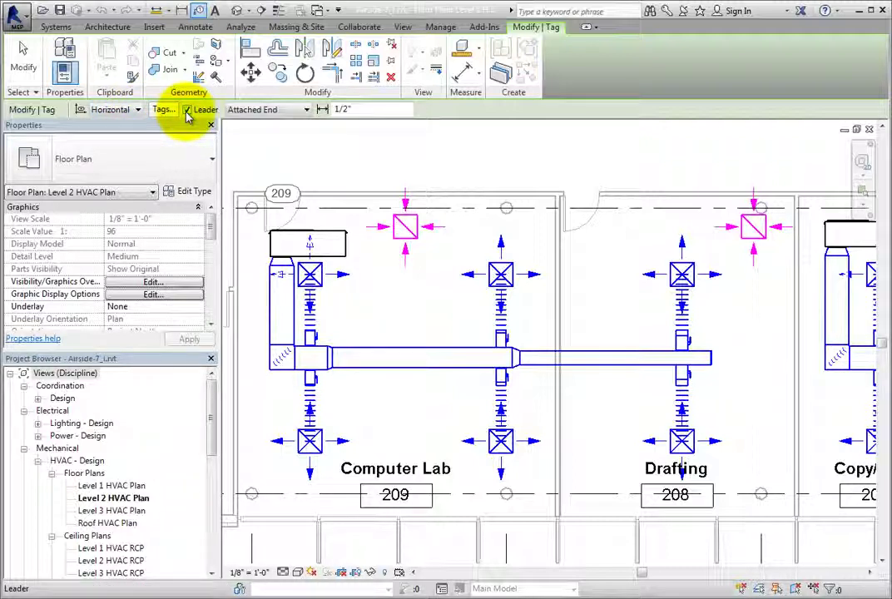
left_click(304, 113)
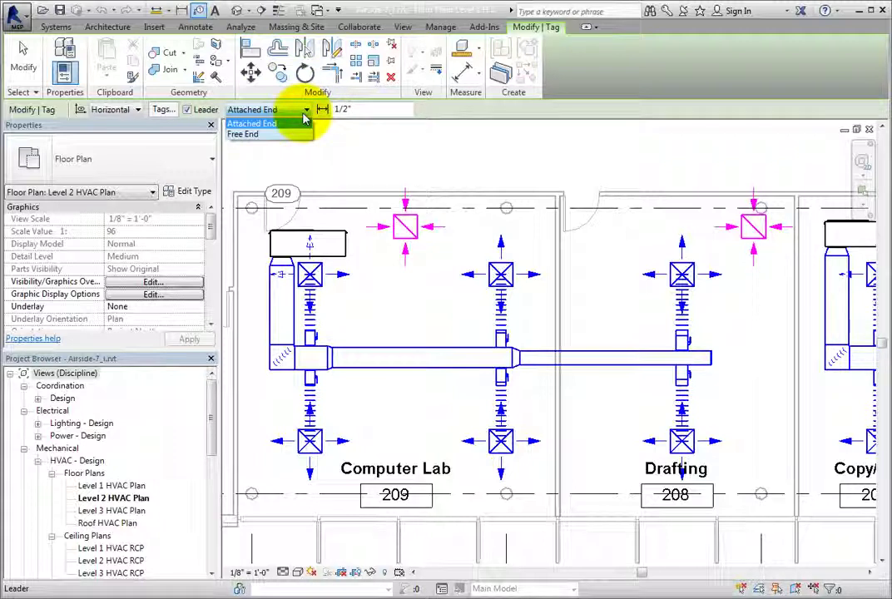
left_click(305, 114)
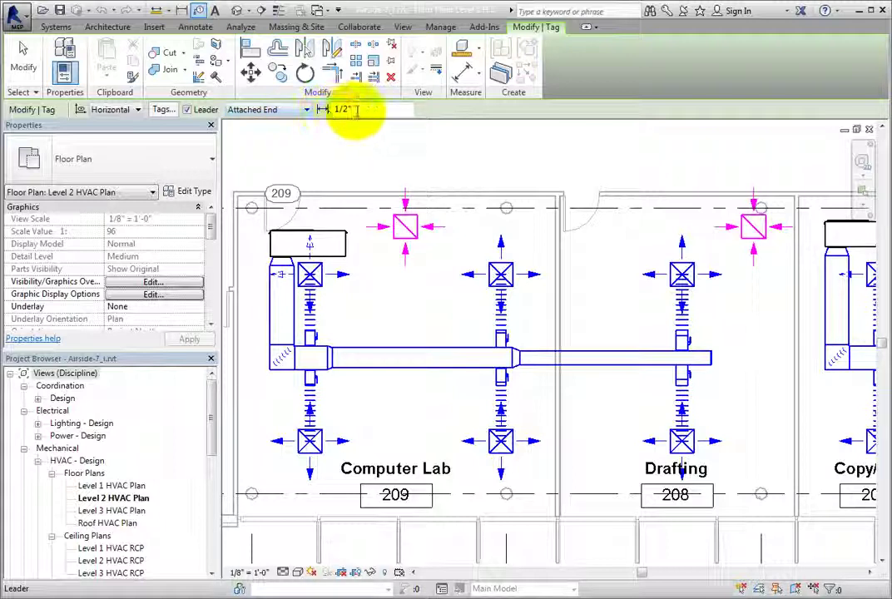
left_click(337, 110)
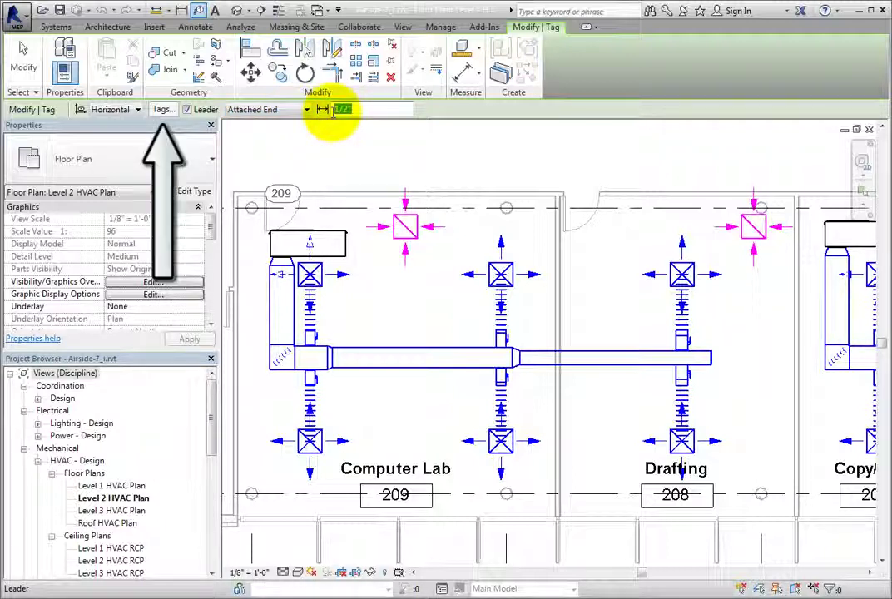
Step: Check Loaded Tags: Diffuser Tag for Air Terminals, Duct Size Tag for Ducts/Duct Placeholders
left_click(173, 112)
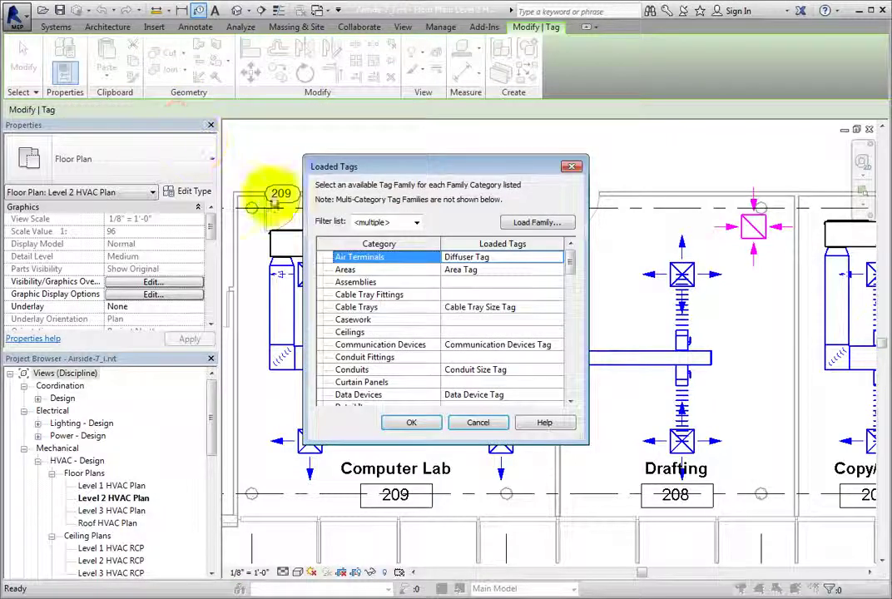
left_click(542, 256)
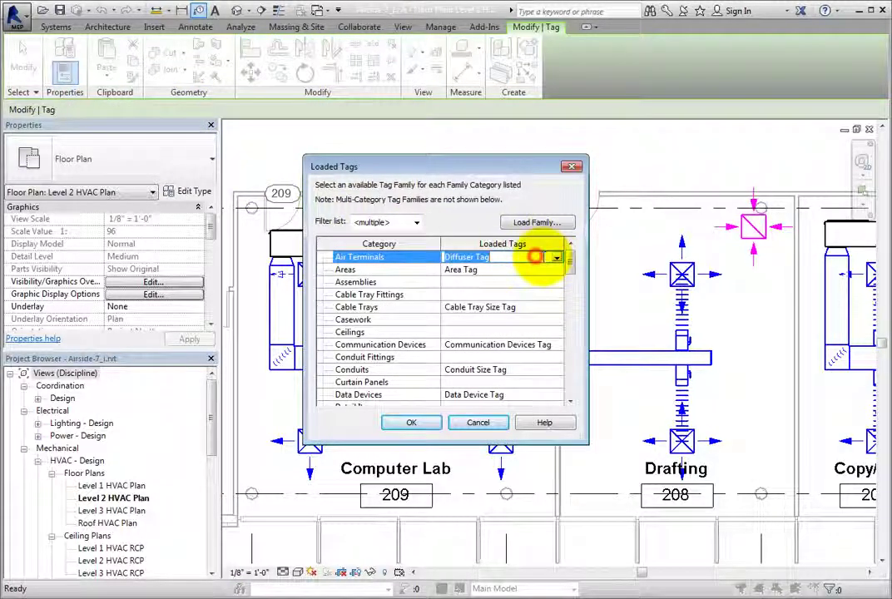
left_click(557, 258)
left_click(558, 260)
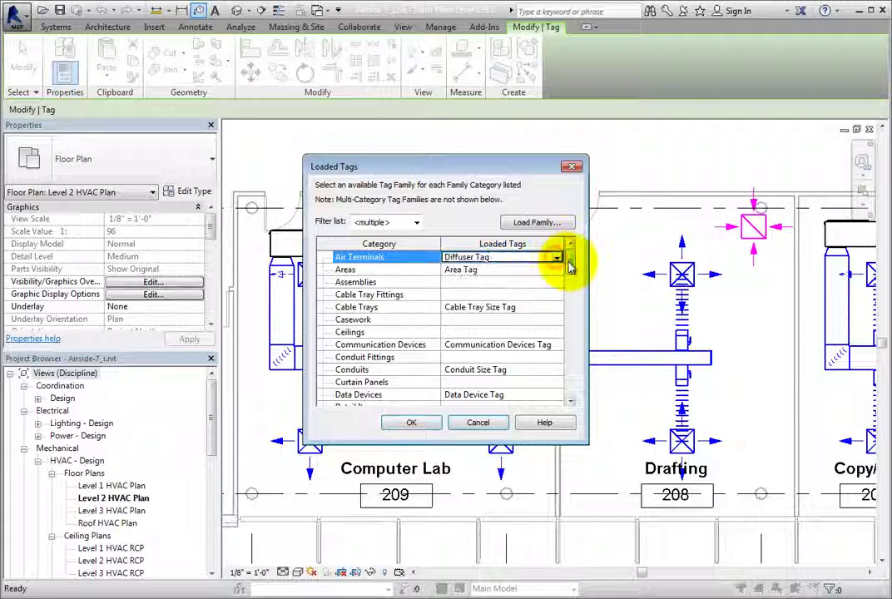
left_click_drag(570, 258, 576, 289)
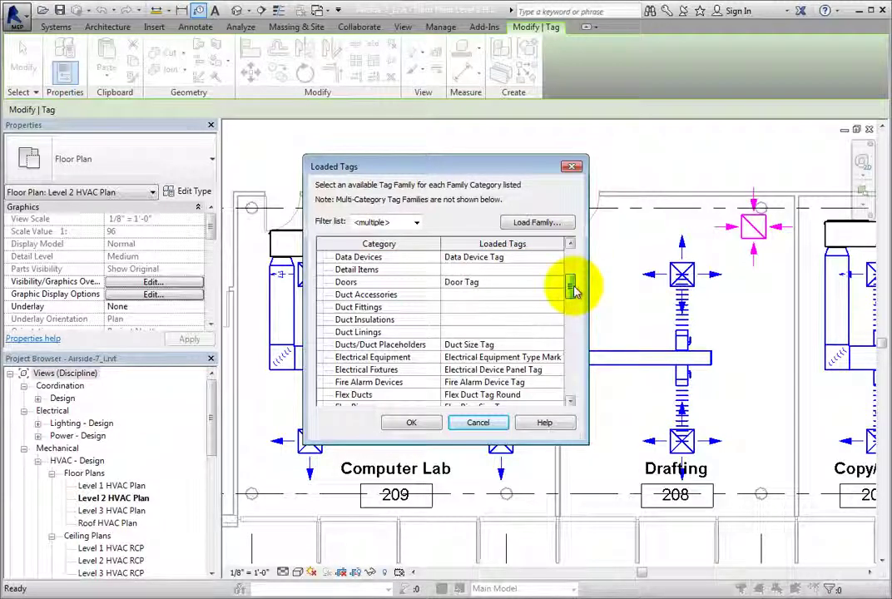
left_click(552, 344)
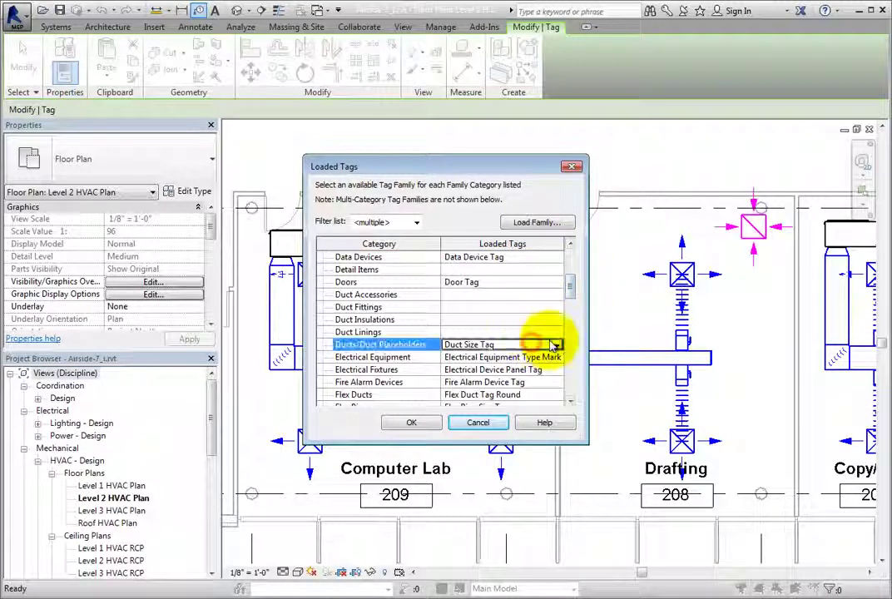
left_click(555, 345)
left_click(556, 344)
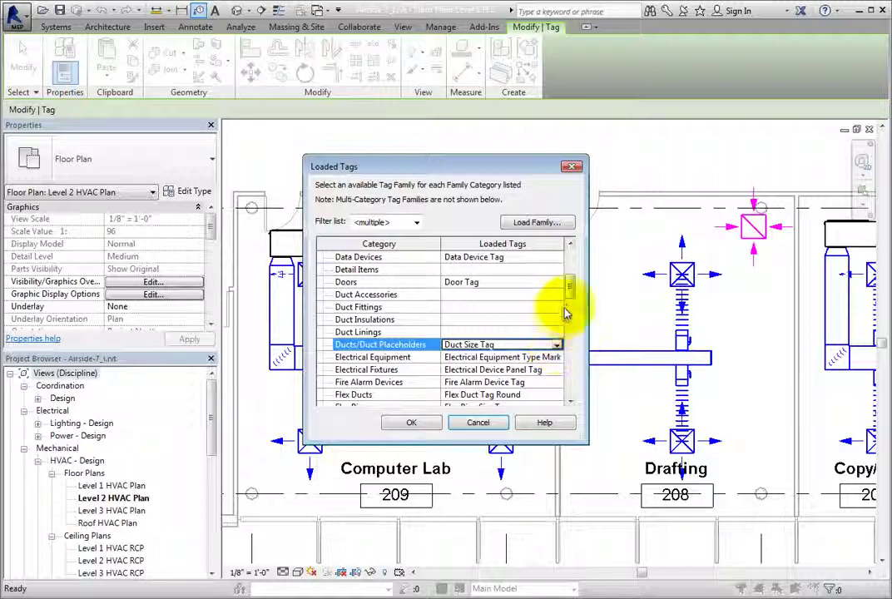
Step: Without leaders, tag the WSHP-2-3 unit, the 20"x12" and 14"x12" ducts, and the upper diffuser
left_click(503, 424)
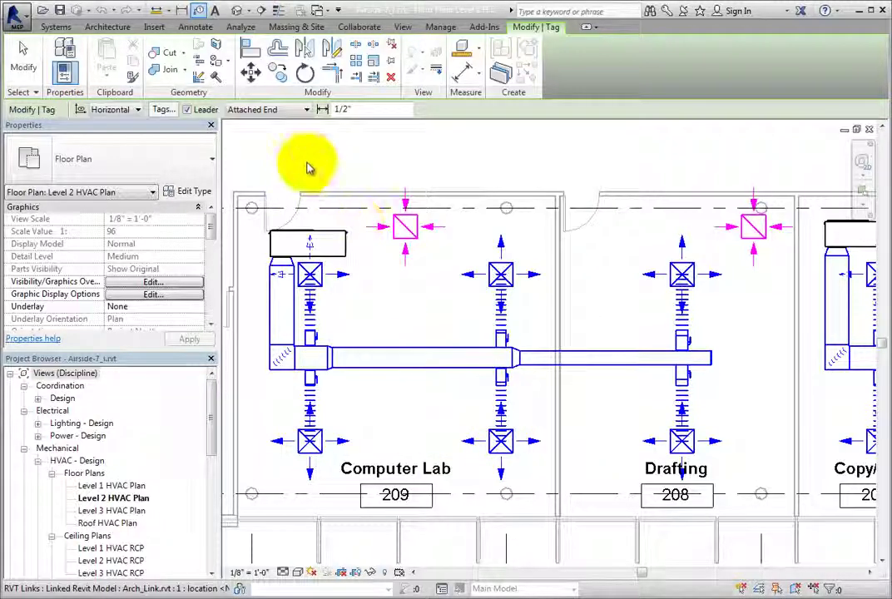
left_click(189, 110)
left_click(293, 226)
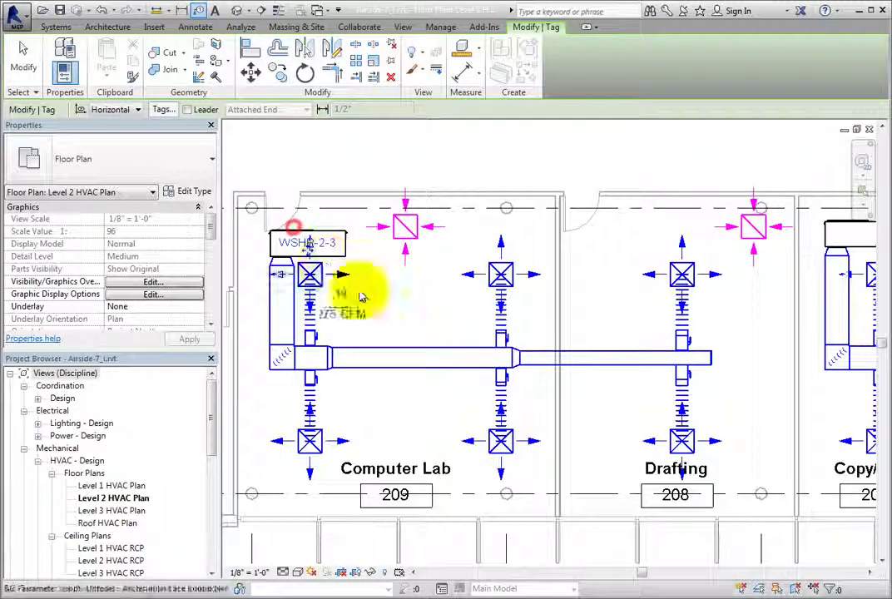
left_click(399, 356)
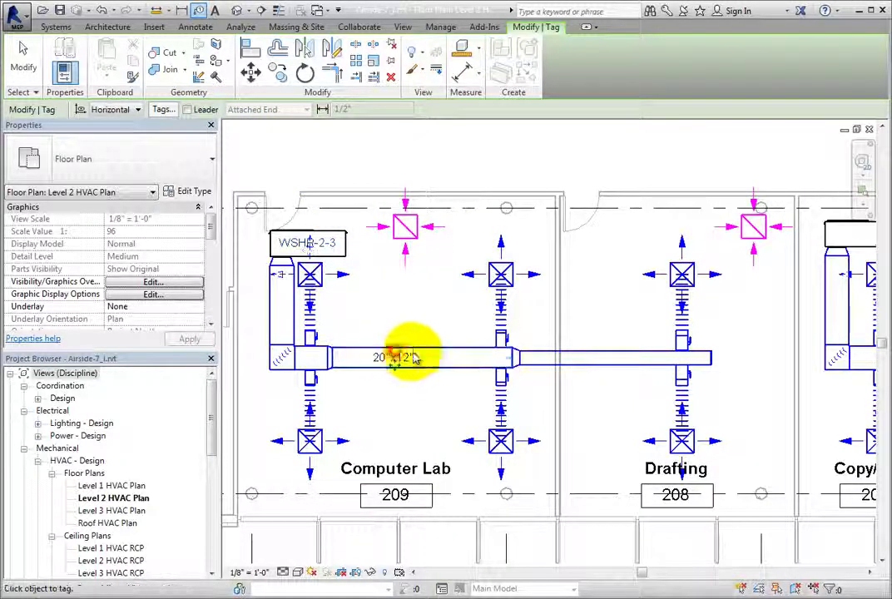
left_click(606, 368)
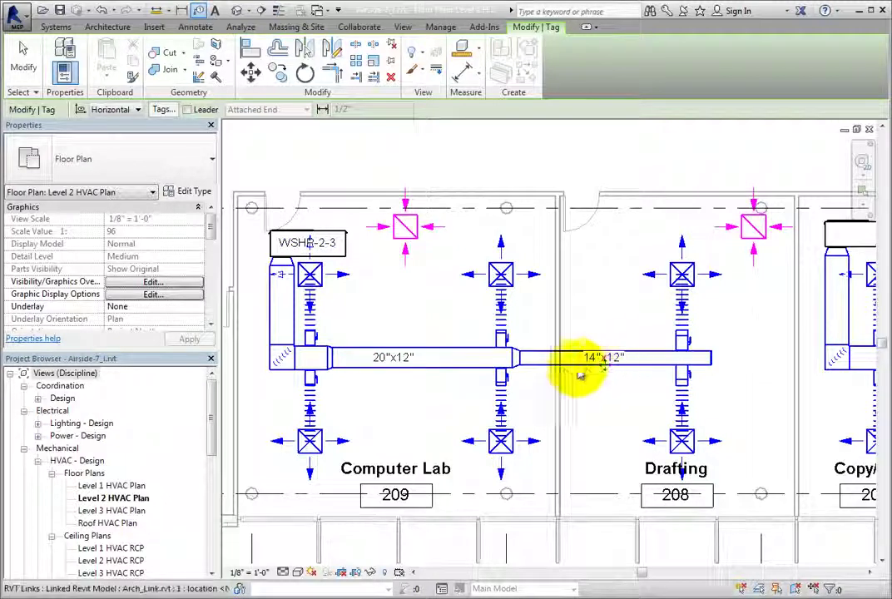
left_click(491, 272)
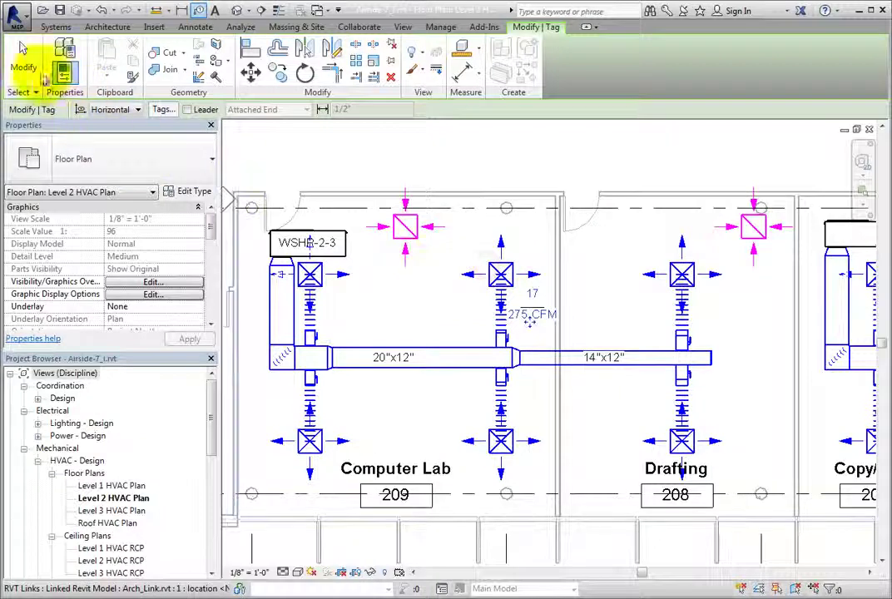
left_click(23, 50)
Step: Move the 17 / 275 CFM diffuser tag left into the open Computer Lab space
scroll(424, 308, "up", 1)
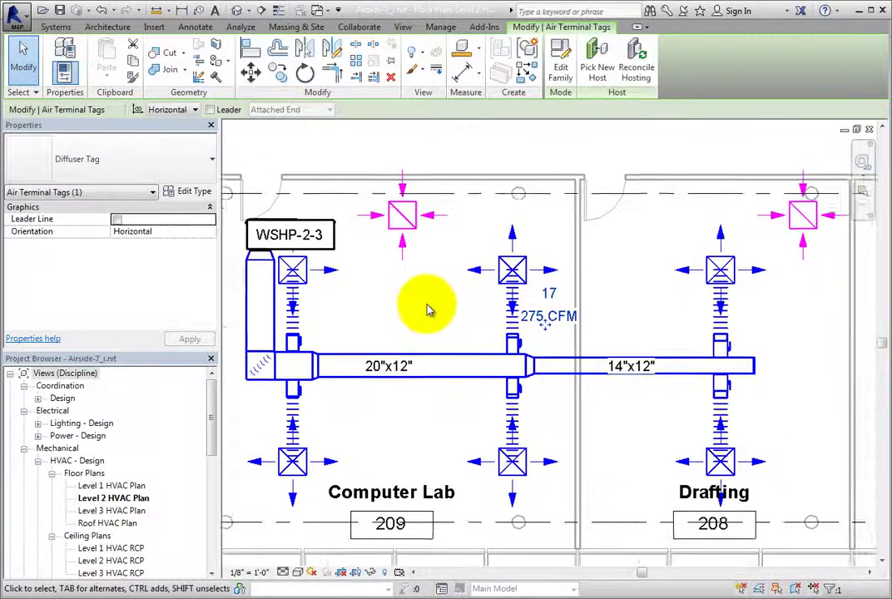
middle_click_drag(426, 308, 502, 294)
left_click(498, 291)
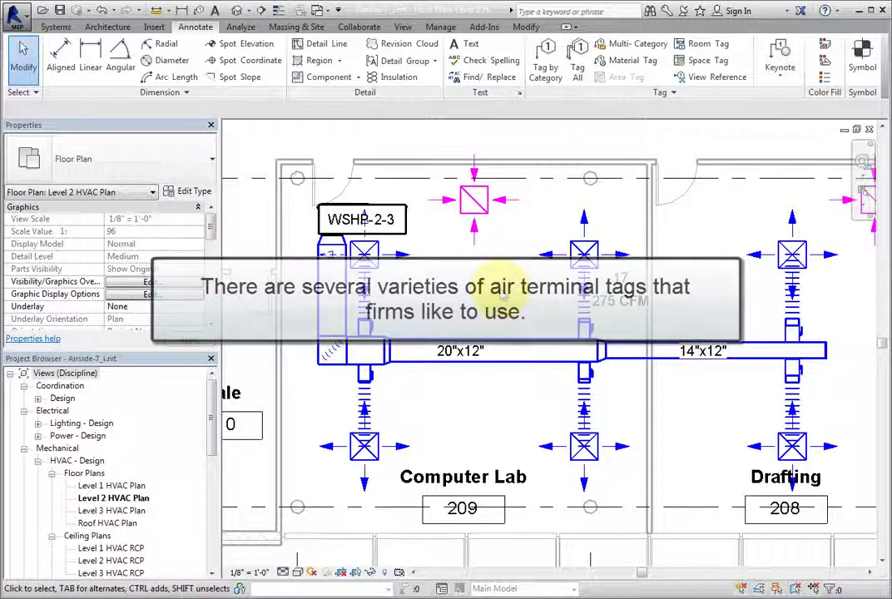
left_click(628, 305)
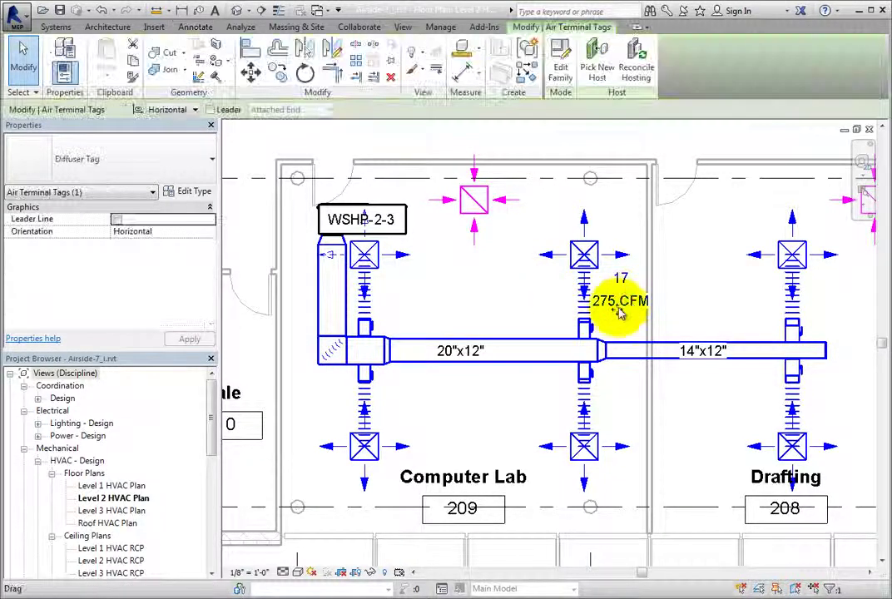
left_click_drag(623, 303, 539, 299)
left_click(477, 297)
scroll(477, 298, "up", 1)
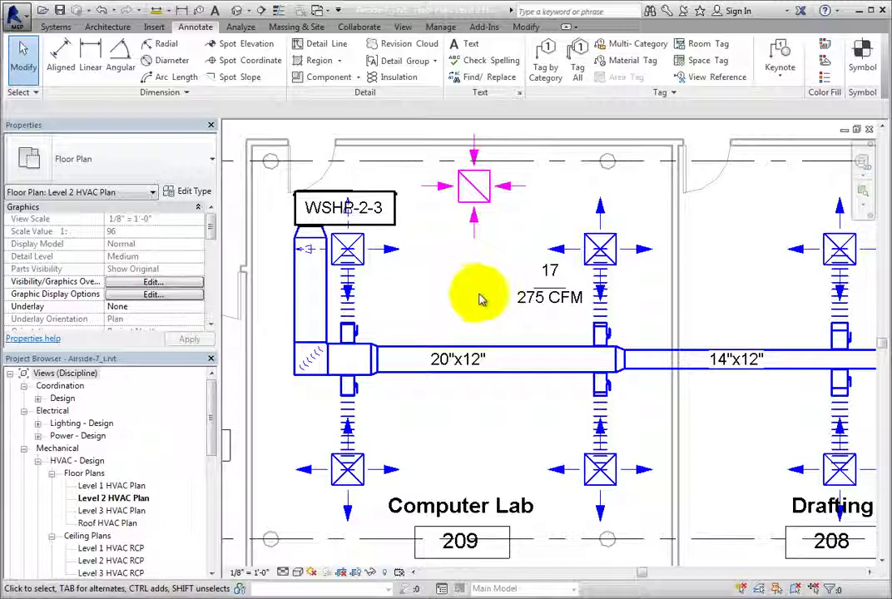
Step: Open the Diffuser Tag family from the 275 CFM tag and select its 1i label
left_click(537, 301)
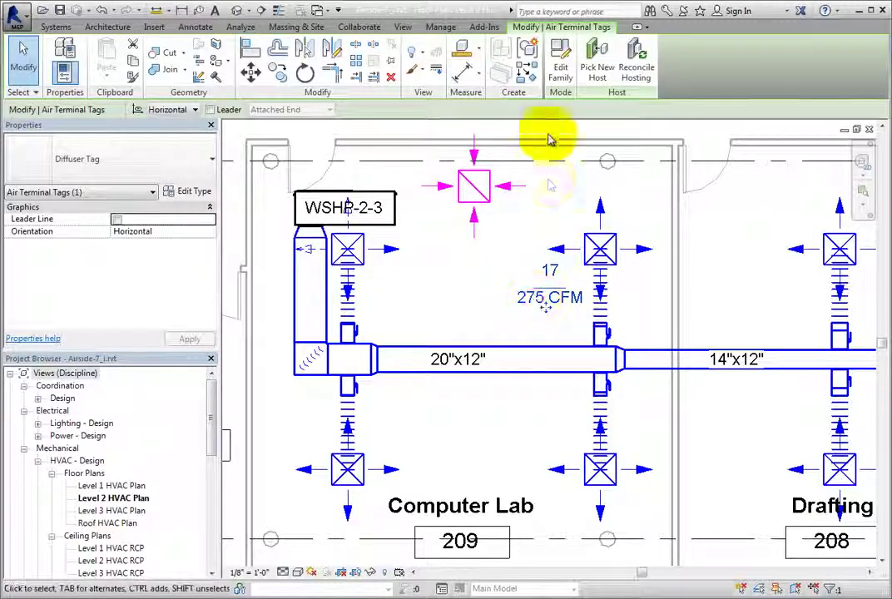
left_click(560, 83)
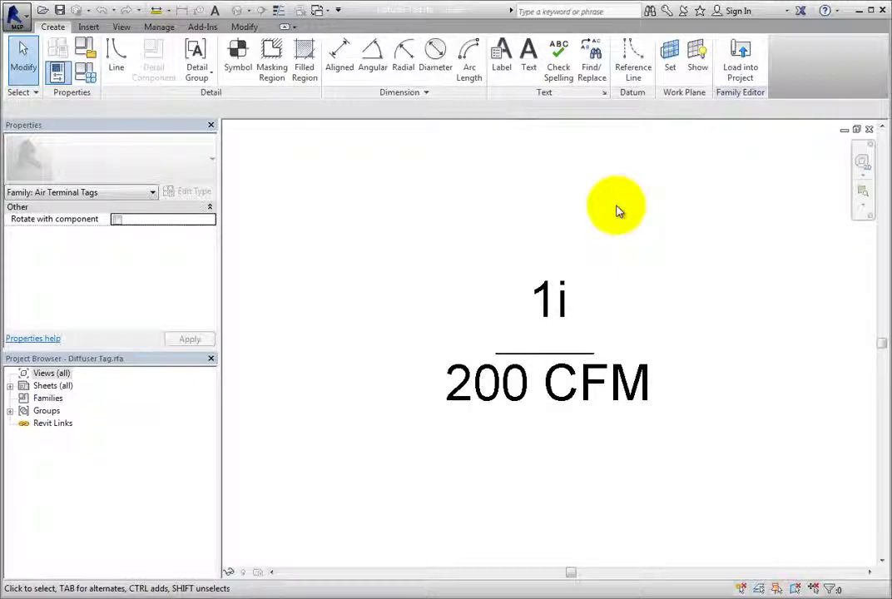
left_click(560, 296)
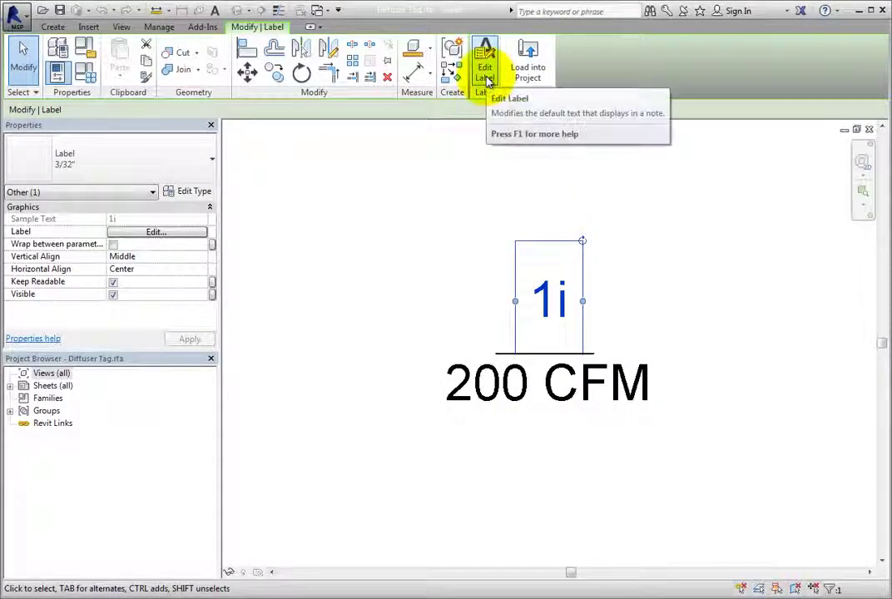
Step: Open Edit Label for the 1i label, which uses the Mark parameter
left_click(485, 73)
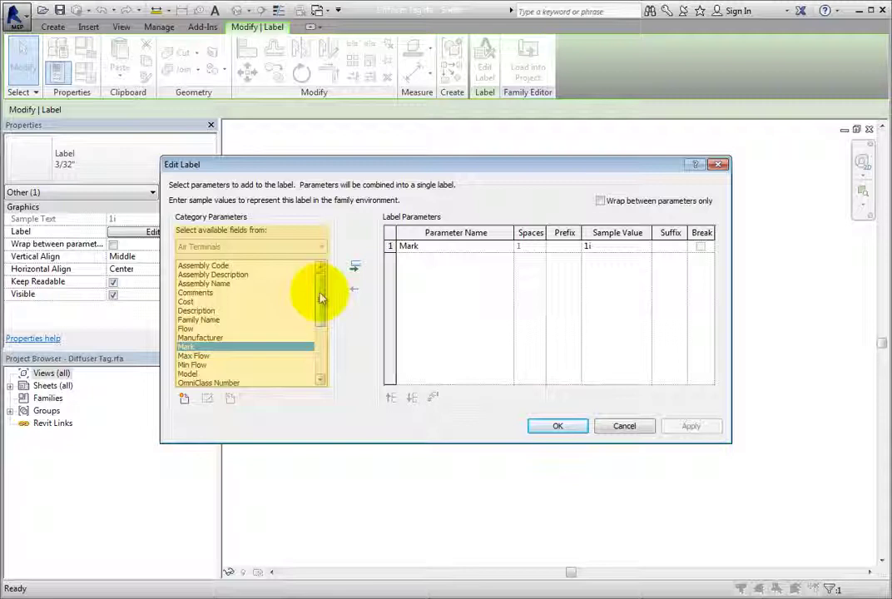
mouse_move(322, 298)
left_mouse_down()
mouse_move(321, 350)
mouse_move(327, 291)
left_mouse_up()
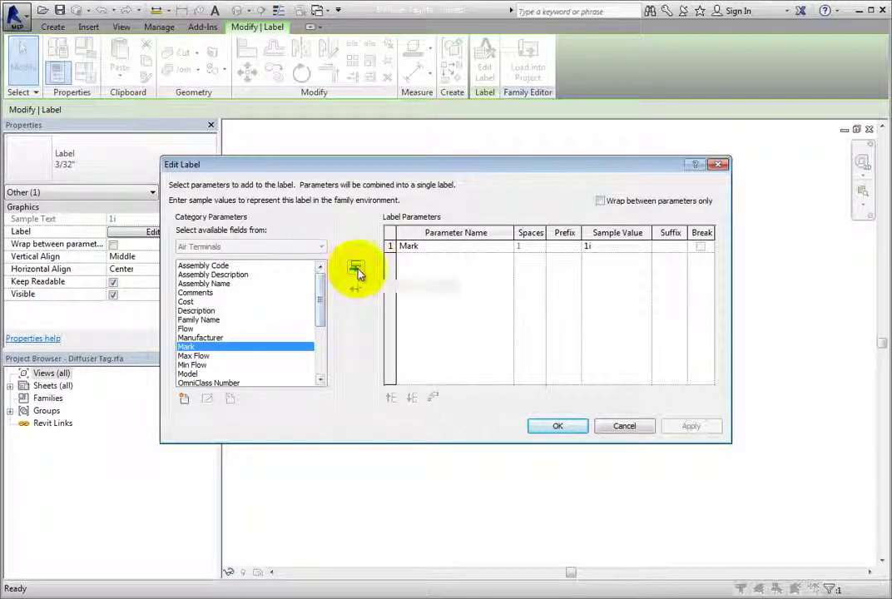
Step: Open Parameter Properties to add a new shared parameter to the label
left_click(186, 399)
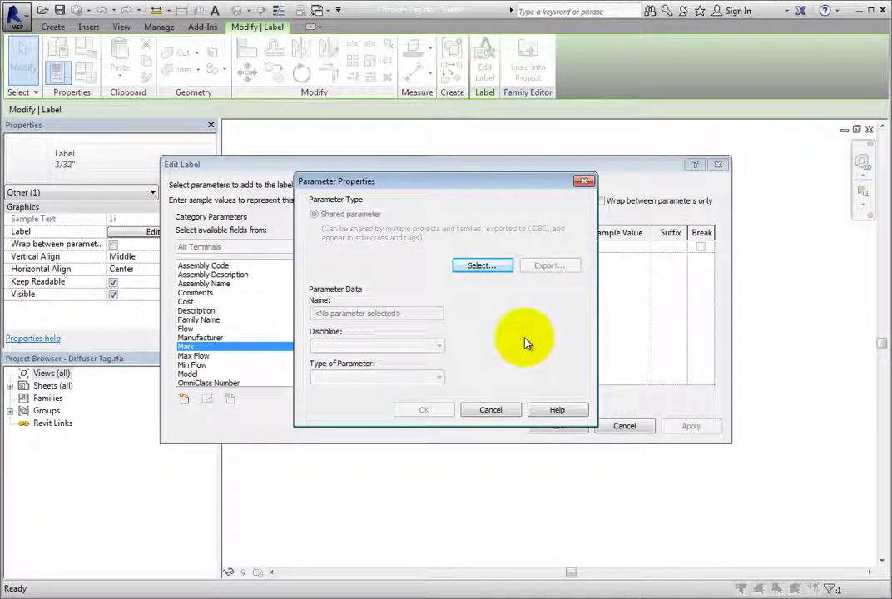
Step: Replace Mark with Type Mark in the label parameters so the label reads 1t
left_click(491, 410)
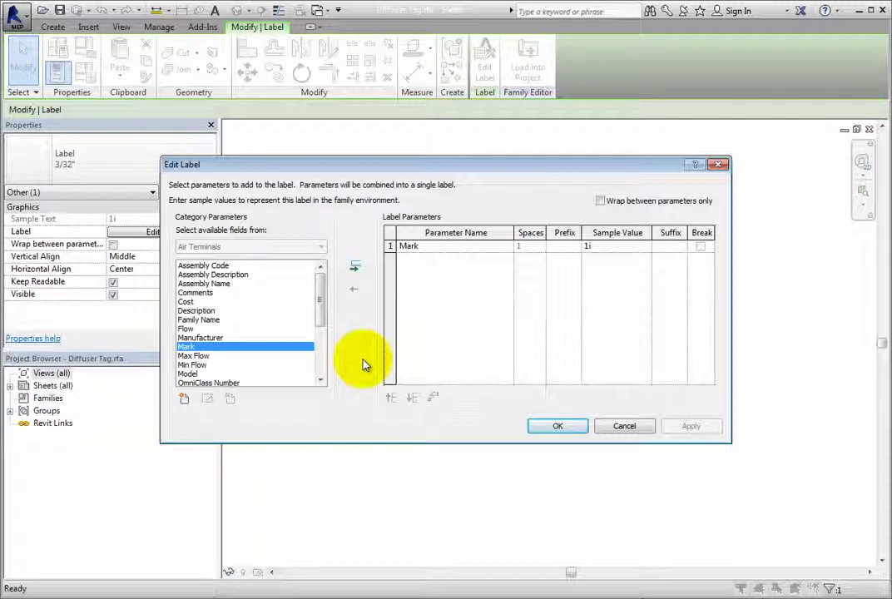
left_click(391, 247)
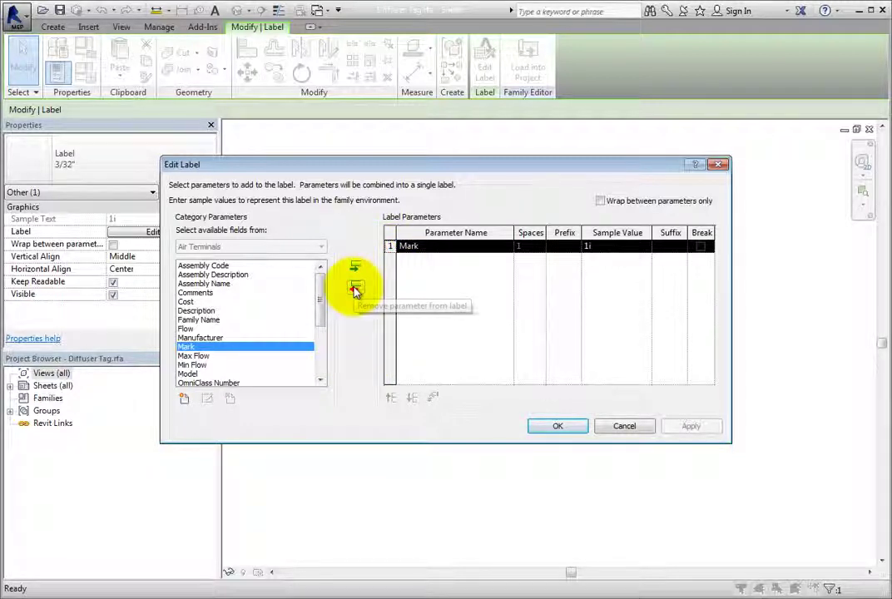
left_click(355, 288)
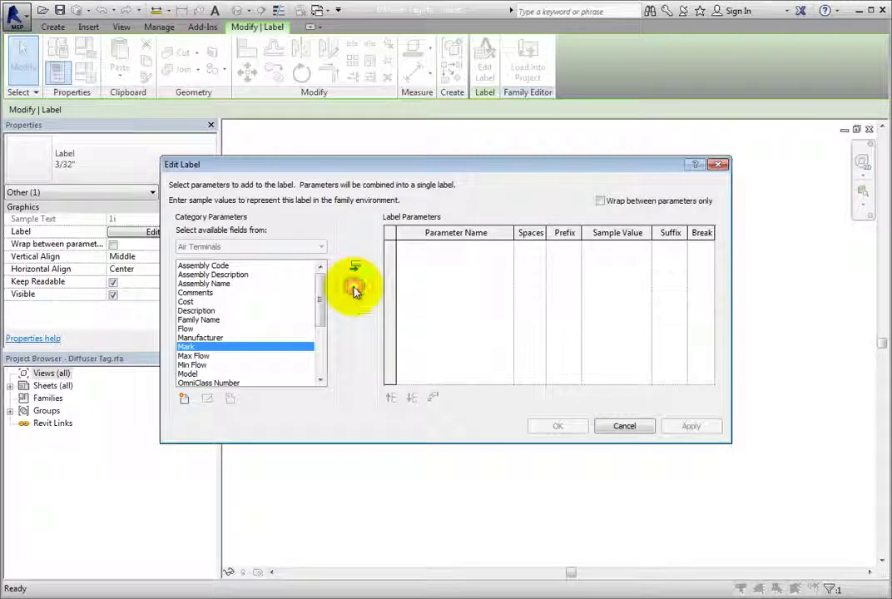
left_click_drag(322, 301, 319, 338)
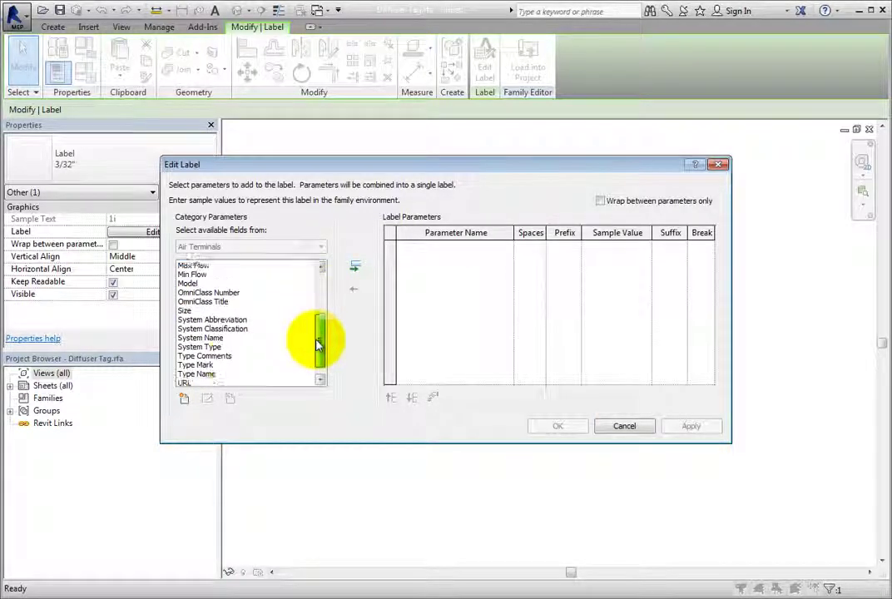
left_click(206, 357)
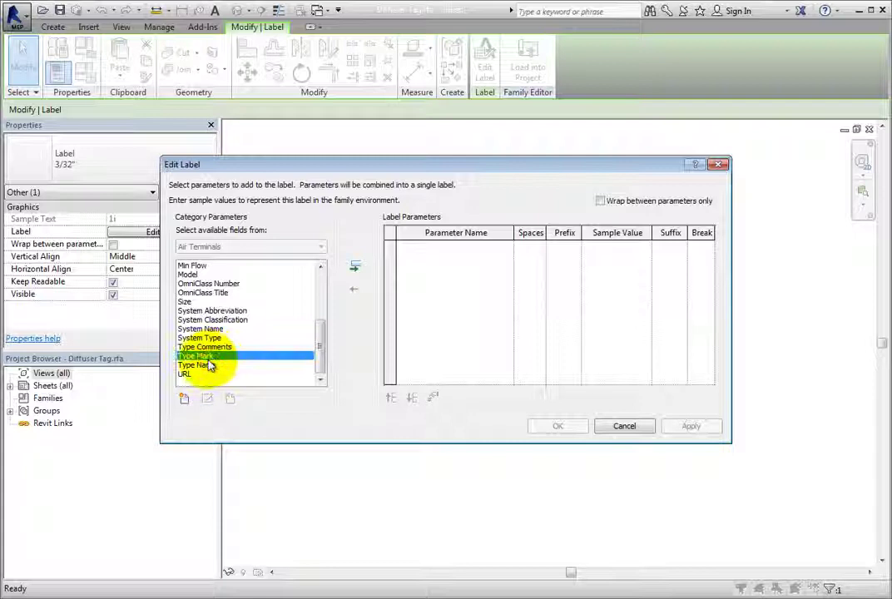
left_click(355, 268)
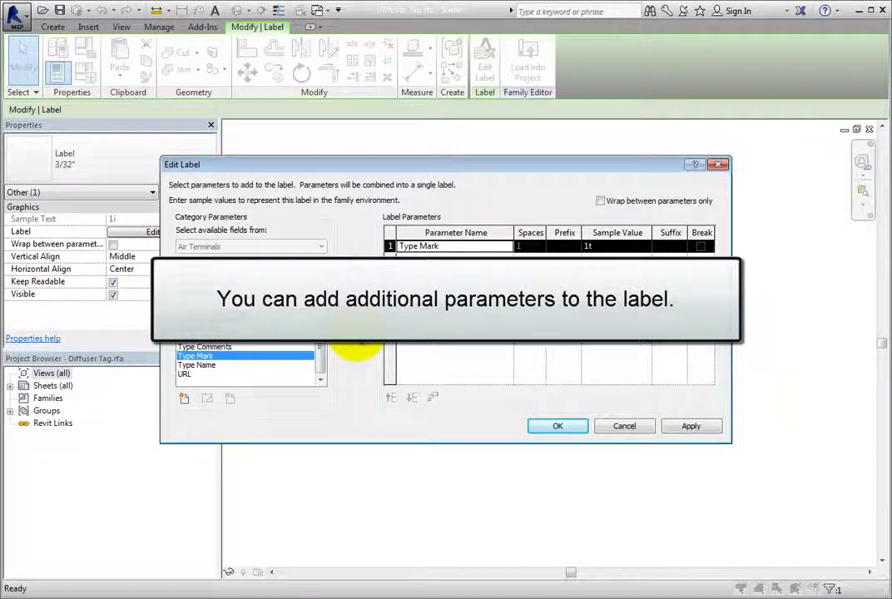
left_click(551, 426)
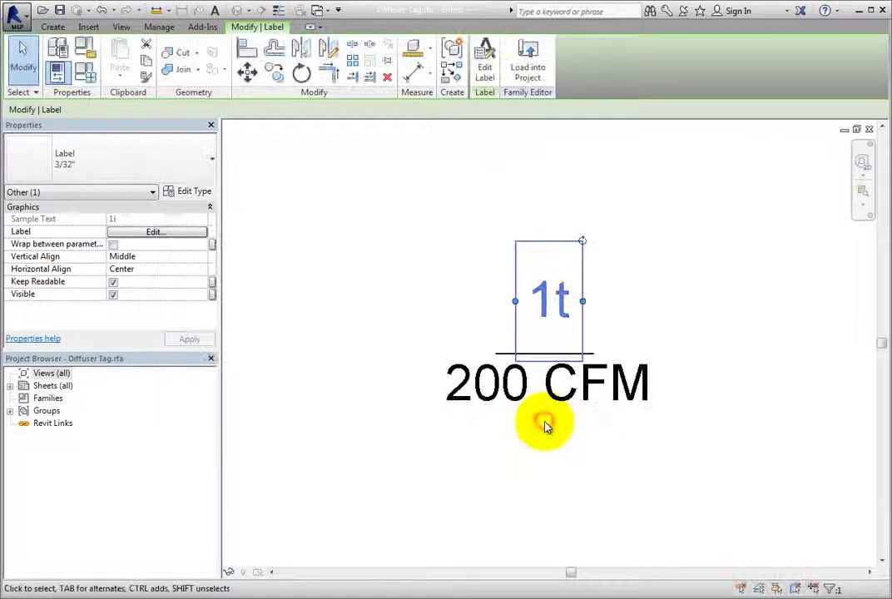
left_click(554, 470)
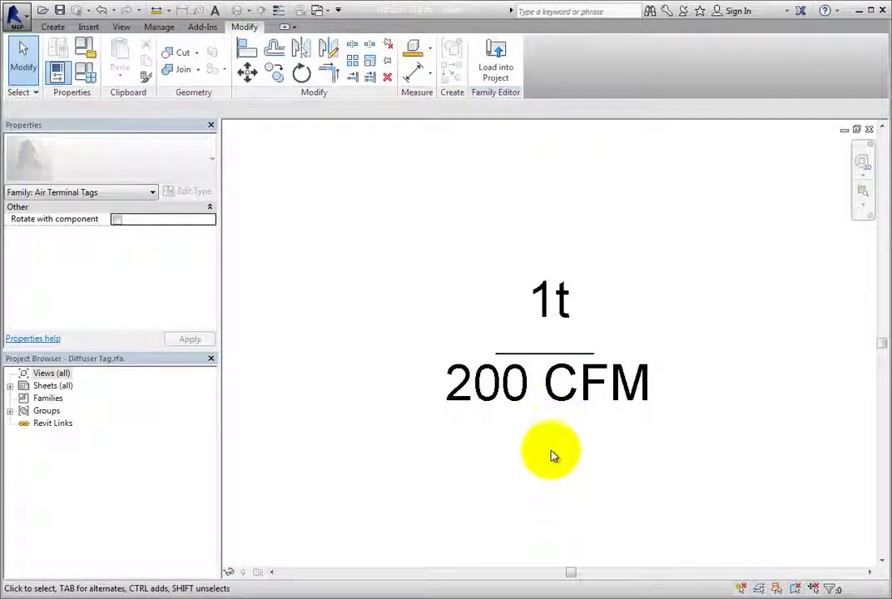
left_click(515, 378)
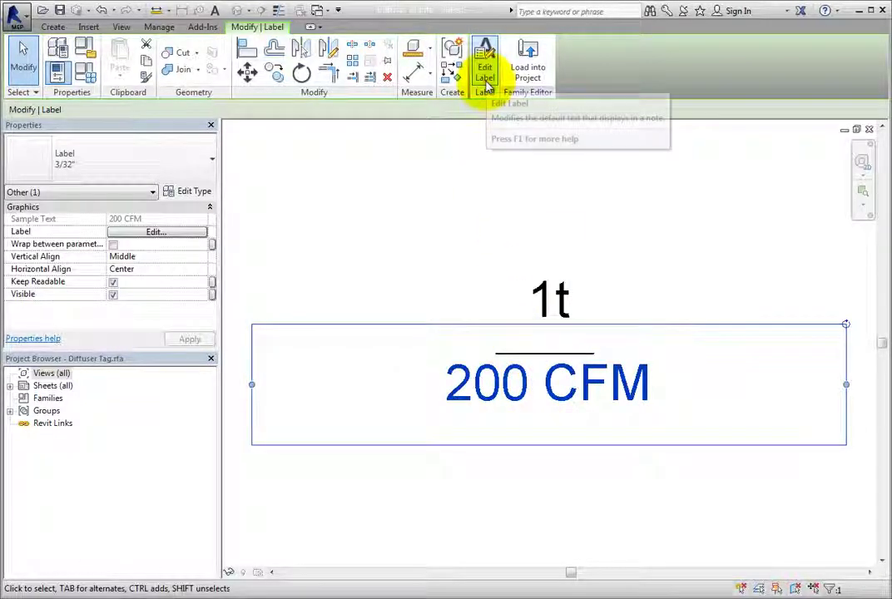
left_click(486, 80)
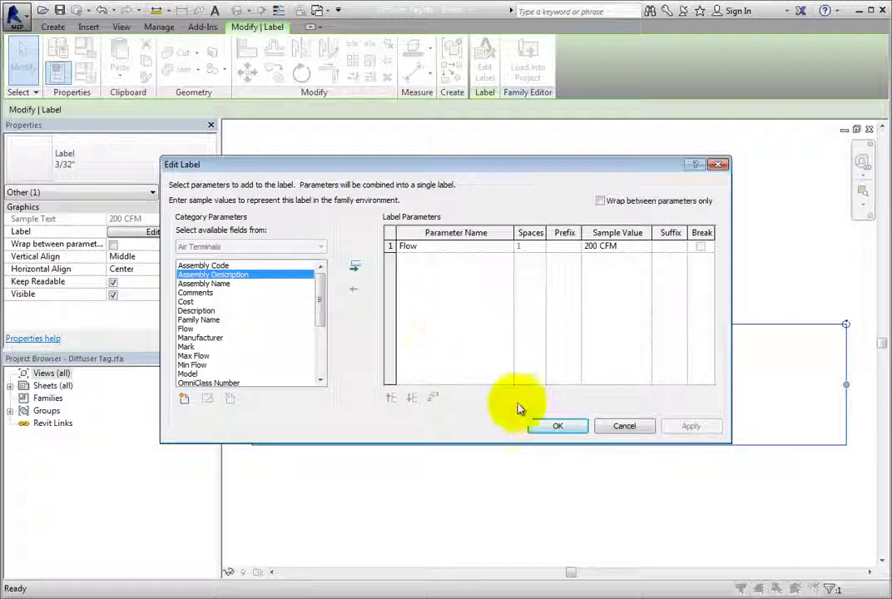
left_click(542, 426)
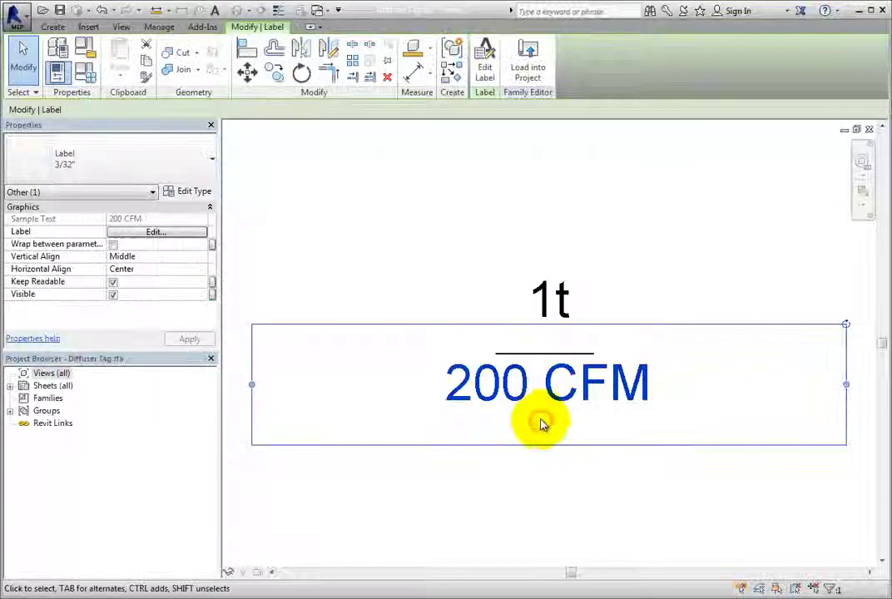
left_click(384, 239)
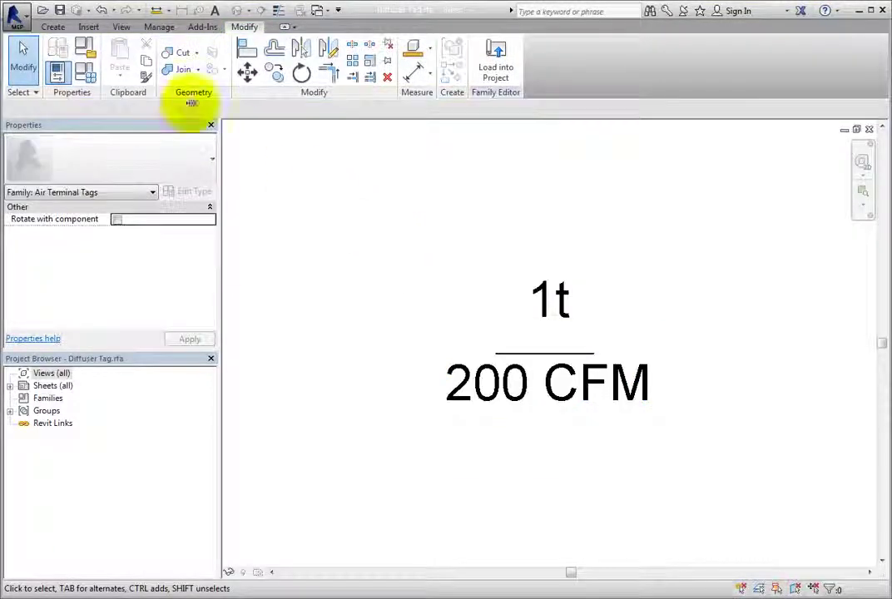
Step: Draw an ellipse centred on the dividing line's midpoint, enclosing the 1t and 200 CFM labels
left_click(53, 28)
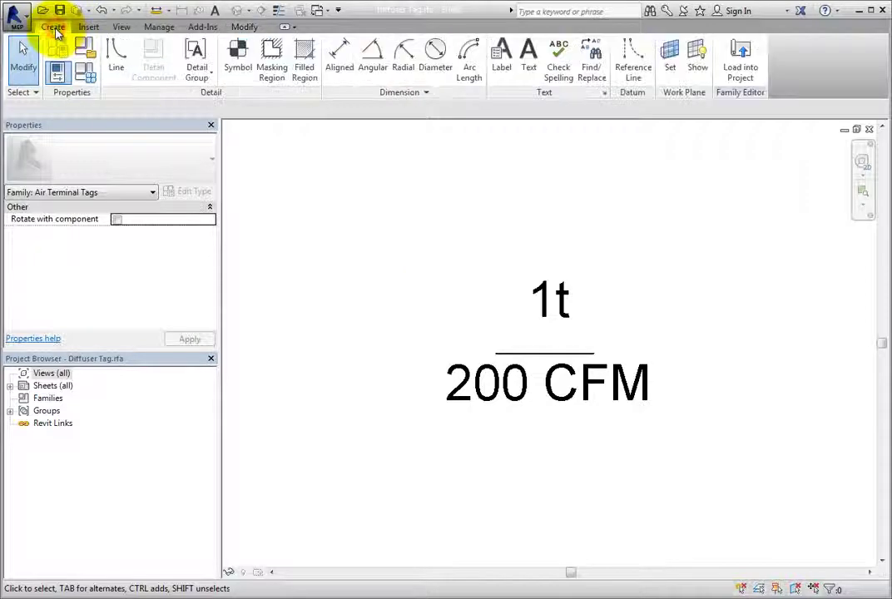
left_click(112, 73)
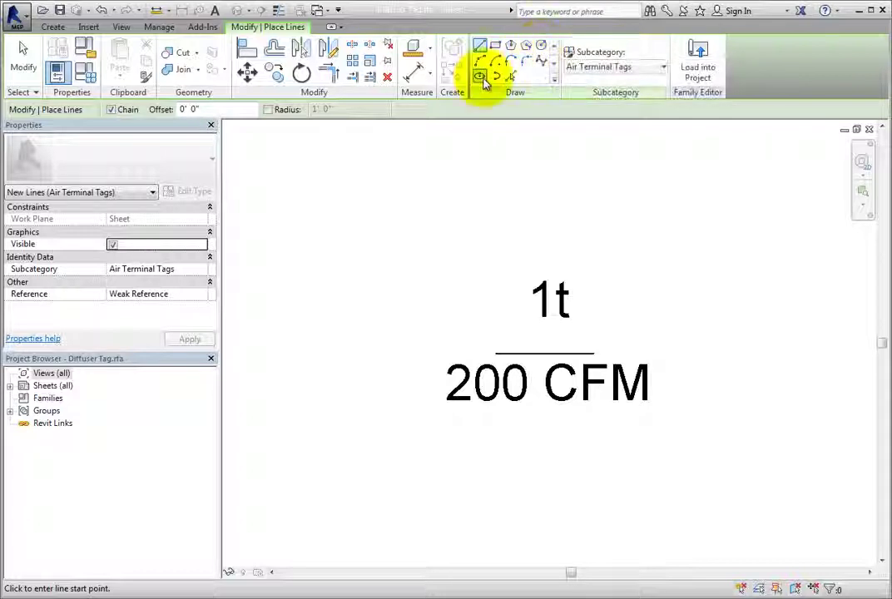
left_click(483, 76)
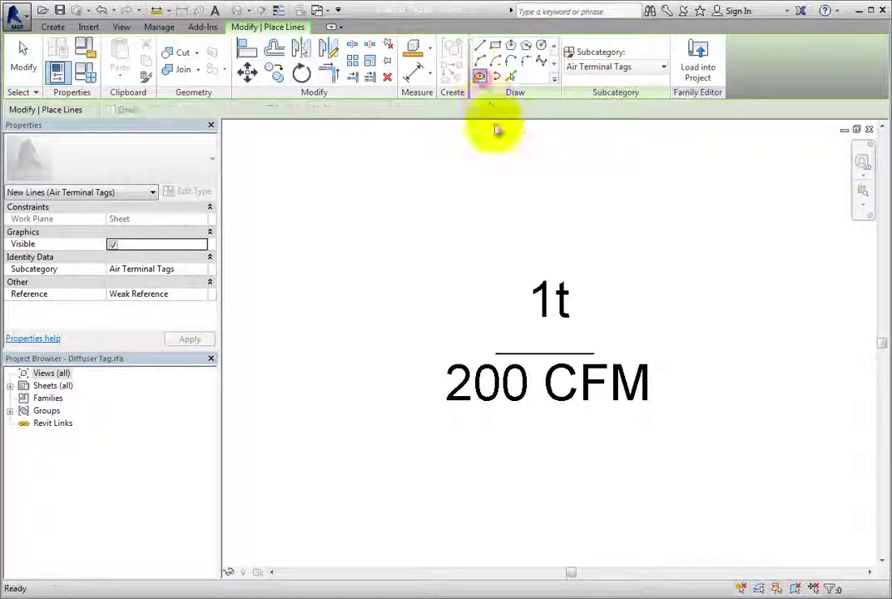
left_click(544, 353)
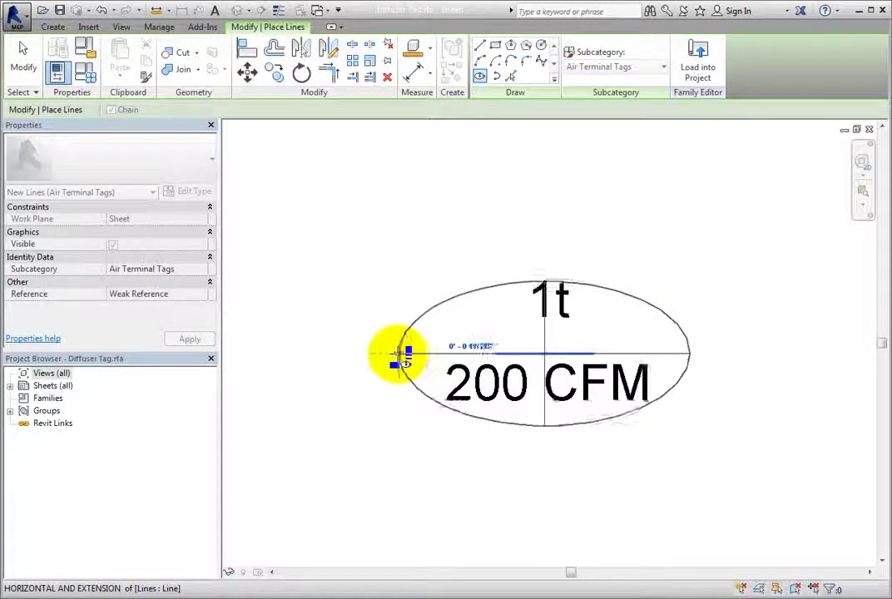
left_click(396, 354)
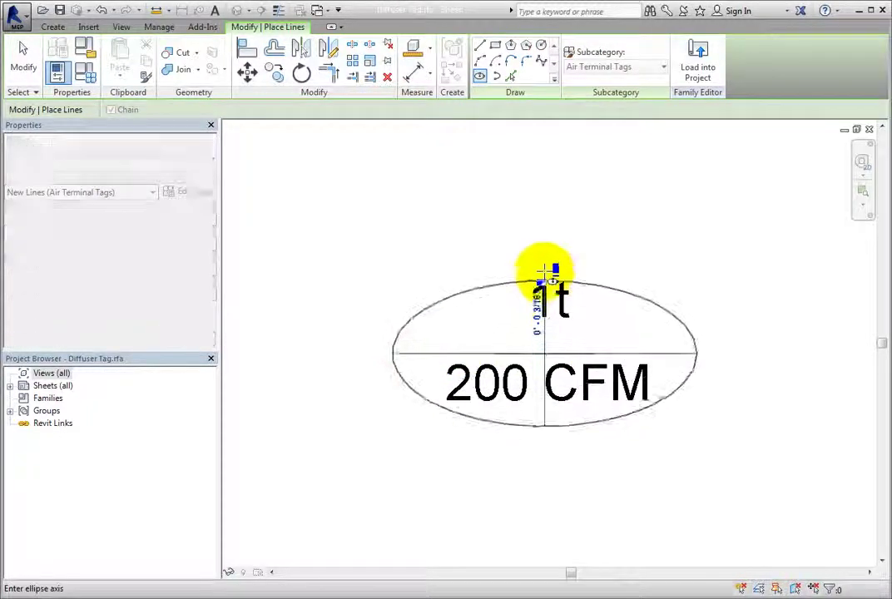
left_click(544, 267)
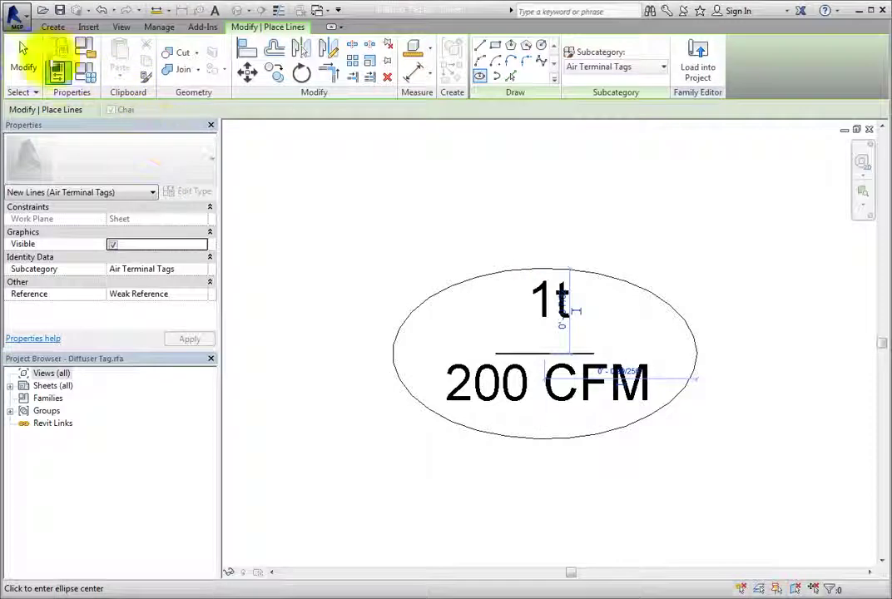
Step: Extend both ends of the dividing line out to the ellipse edges
left_click(23, 55)
left_click(522, 359)
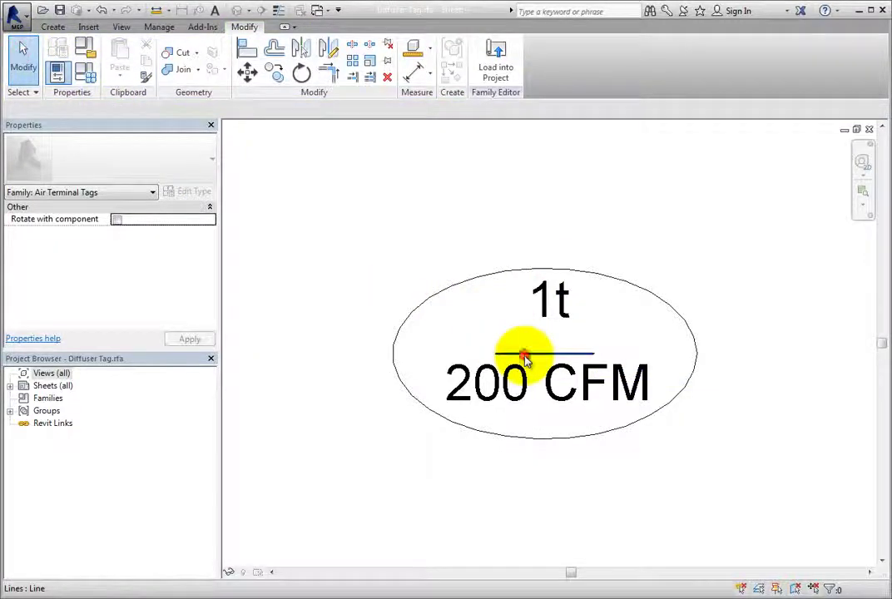
left_click_drag(591, 355, 699, 355)
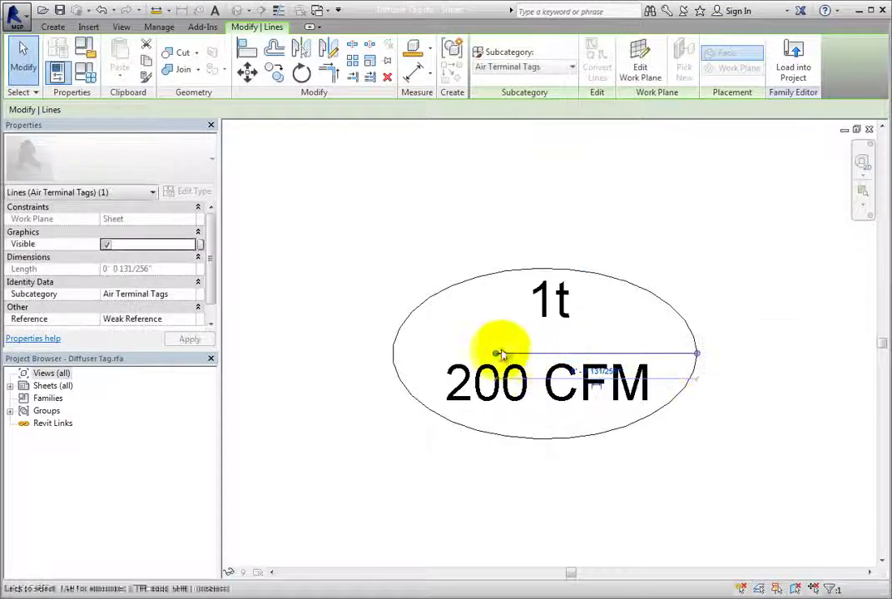
left_click_drag(498, 355, 391, 353)
left_click(564, 481)
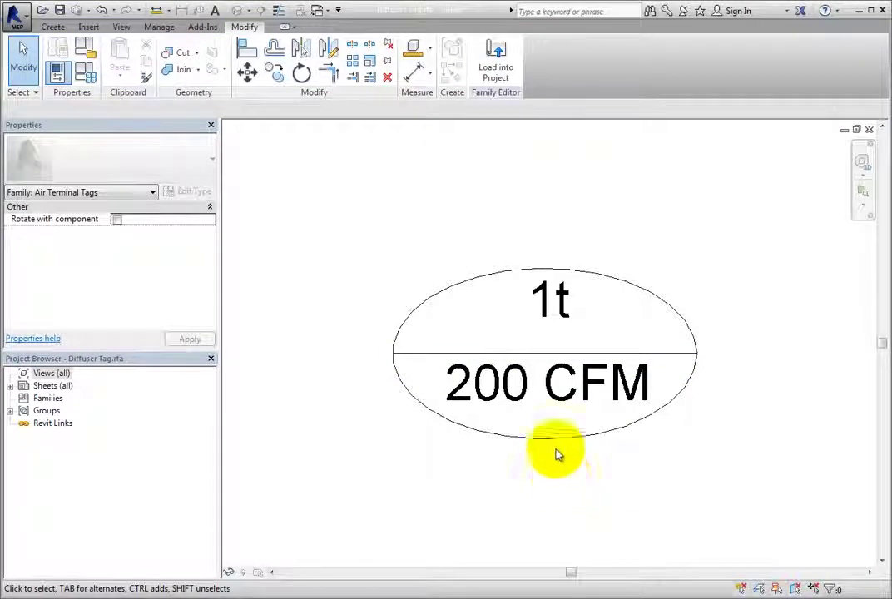
Step: Change the 200 CFM label type's Background to Transparent so the ellipse and line show through
left_click(533, 401)
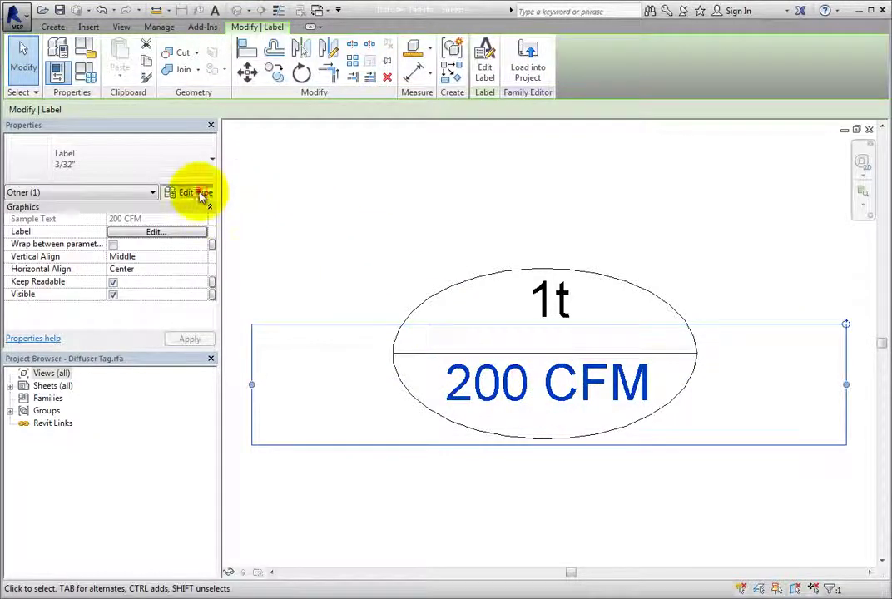
left_click(203, 192)
left_click(542, 297)
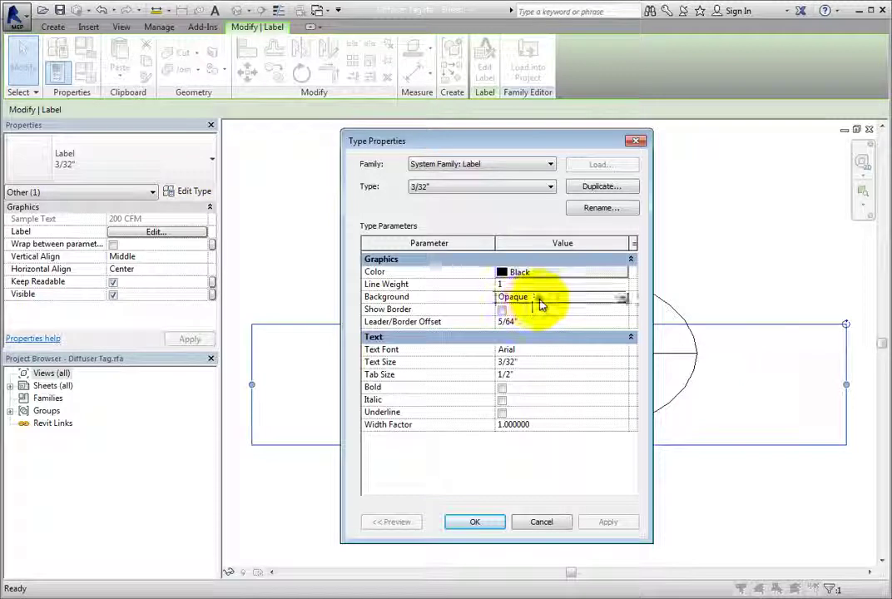
left_click(621, 298)
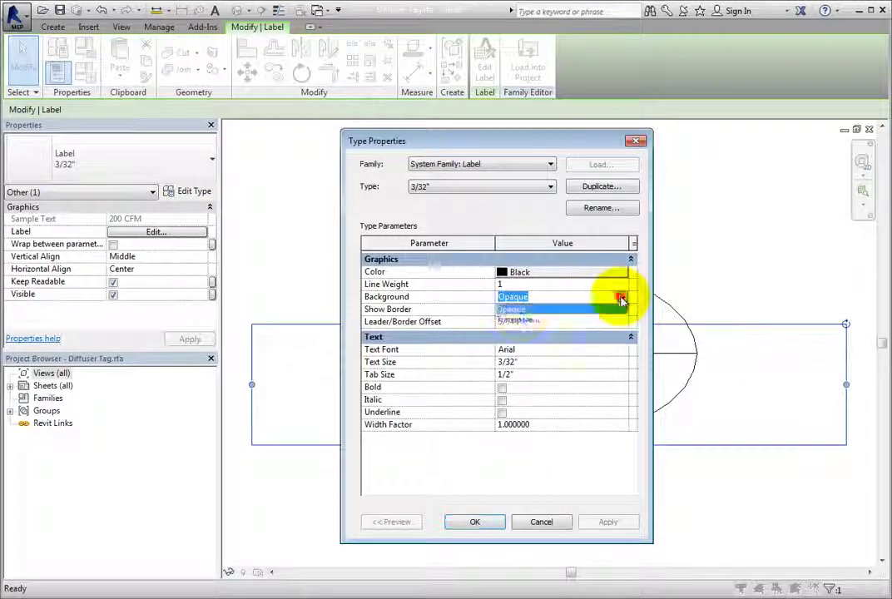
left_click(514, 320)
left_click(476, 521)
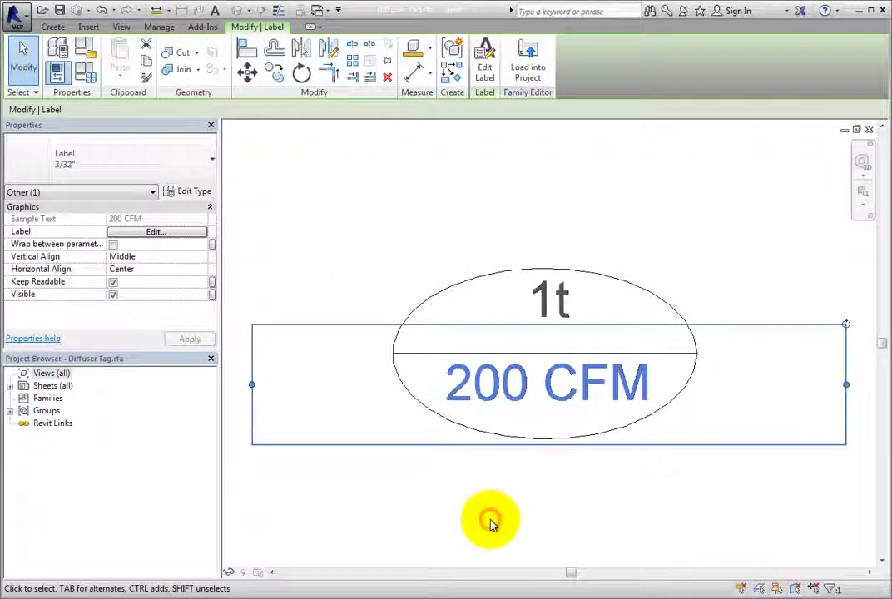
left_click(564, 508)
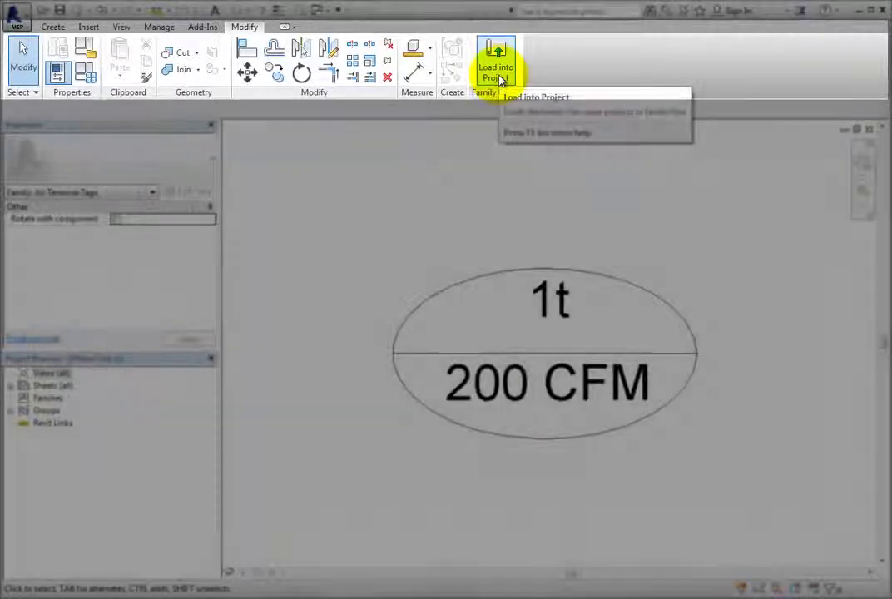
Step: Reload the Diffuser Tag over the existing version and place a 275 CFM tag between the diffusers
left_click(499, 75)
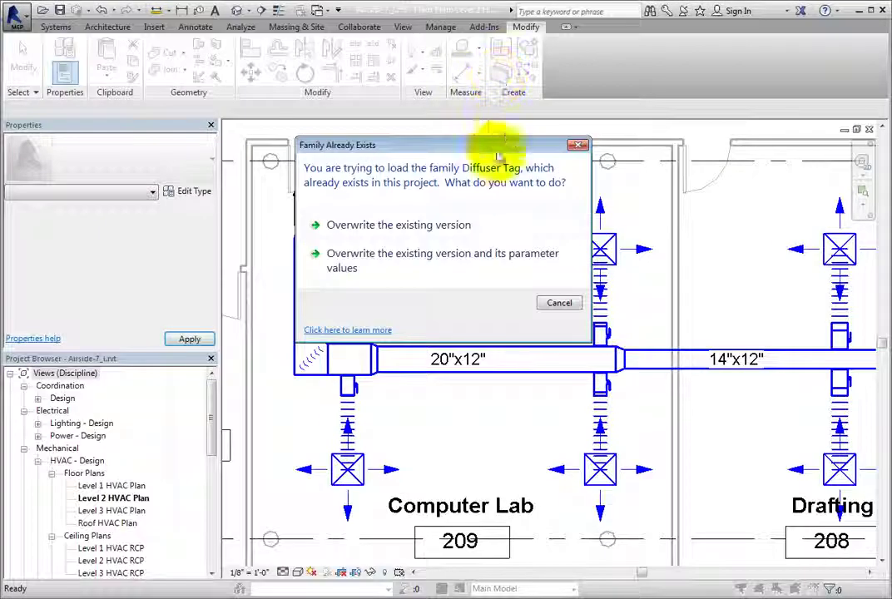
left_click(489, 226)
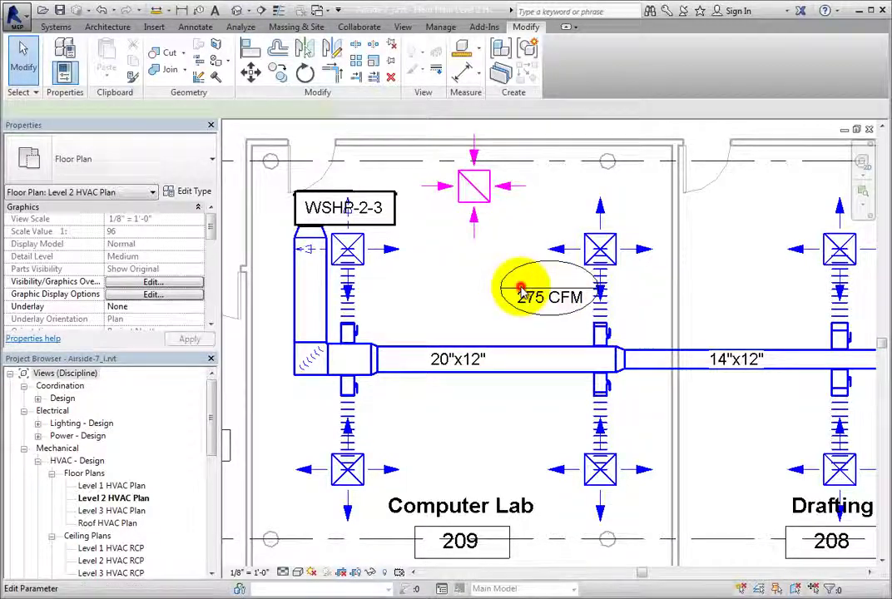
left_click(519, 286)
left_click_drag(524, 293, 529, 317)
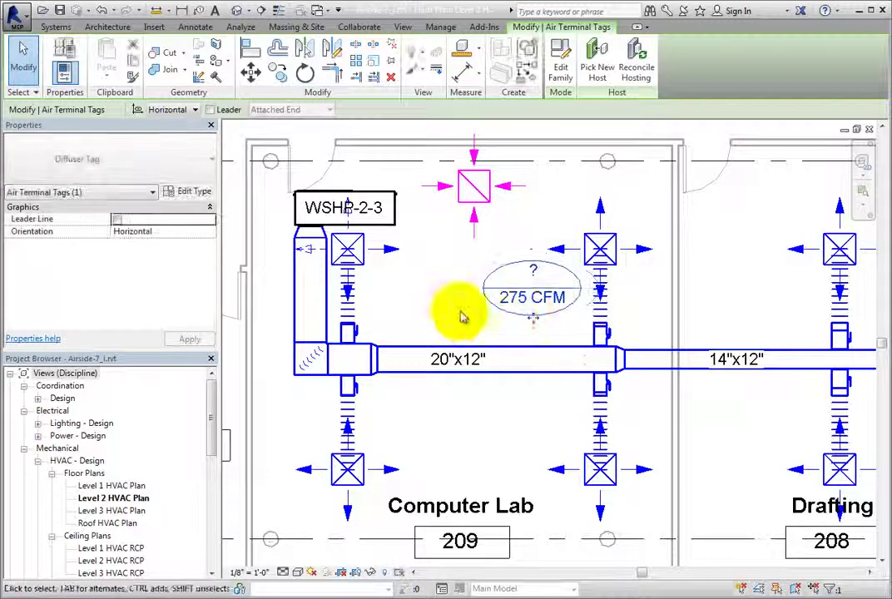
left_click(454, 308)
scroll(663, 314, "up", 1)
scroll(663, 314, "up", 1)
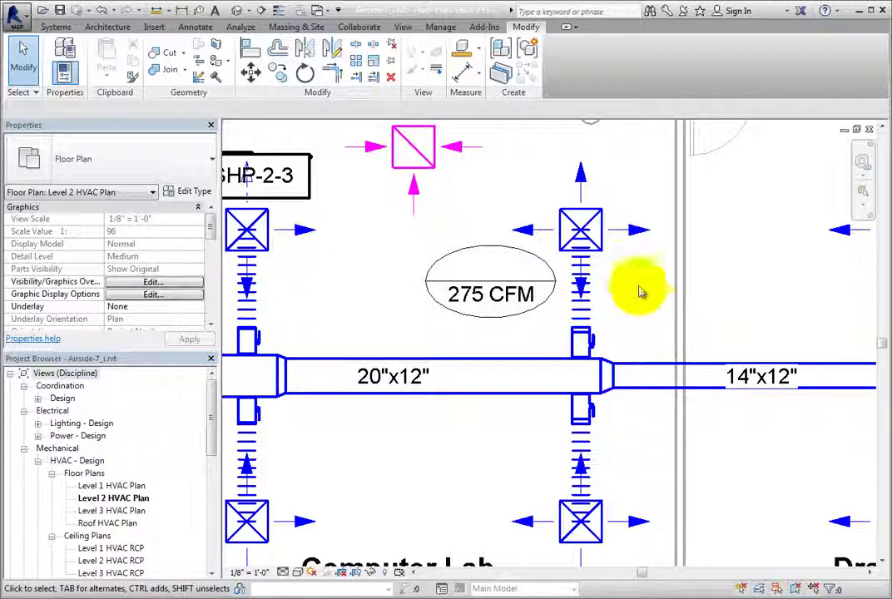
Step: Set Type Mark A on the 24x24 - 10 Neck supply diffuser type
left_click(637, 237)
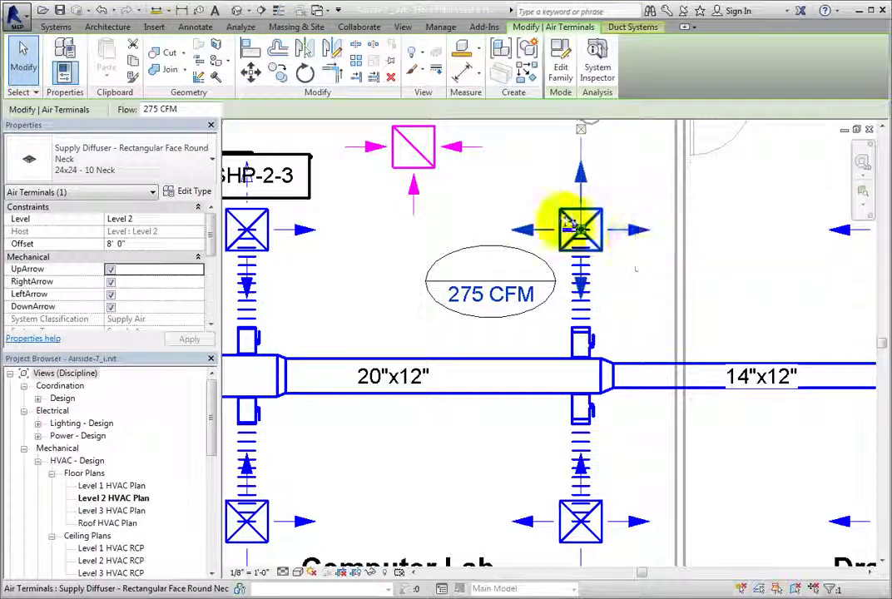
left_click(199, 192)
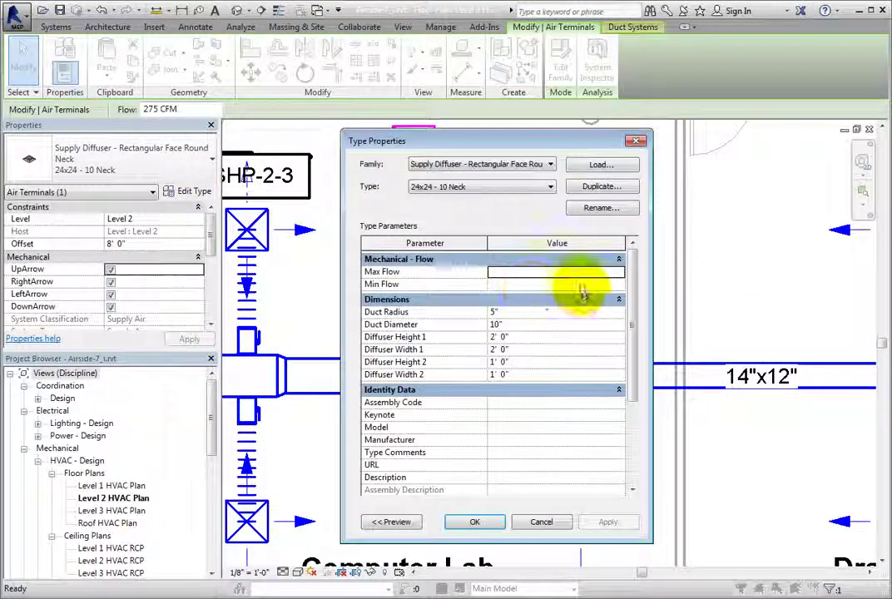
left_click_drag(629, 272, 632, 362)
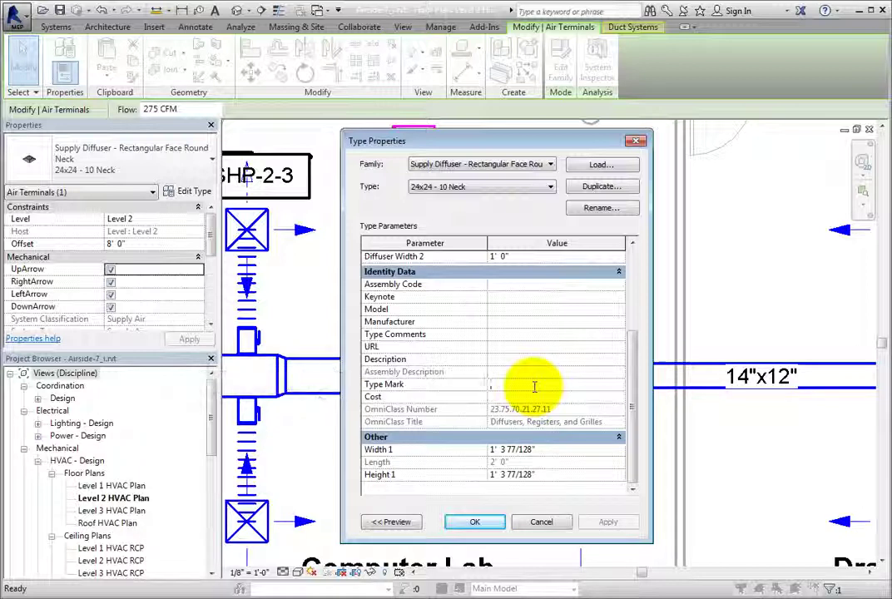
type("A")
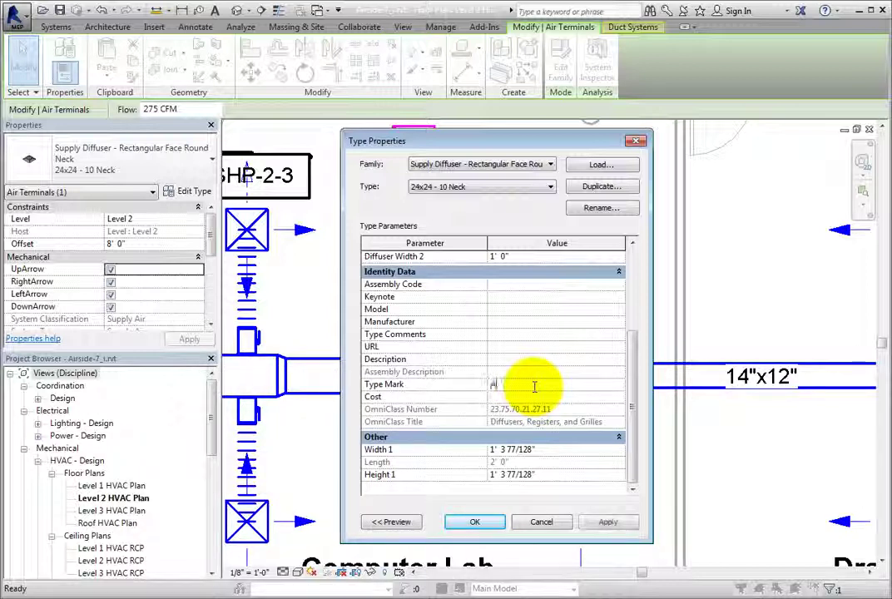
left_click(478, 521)
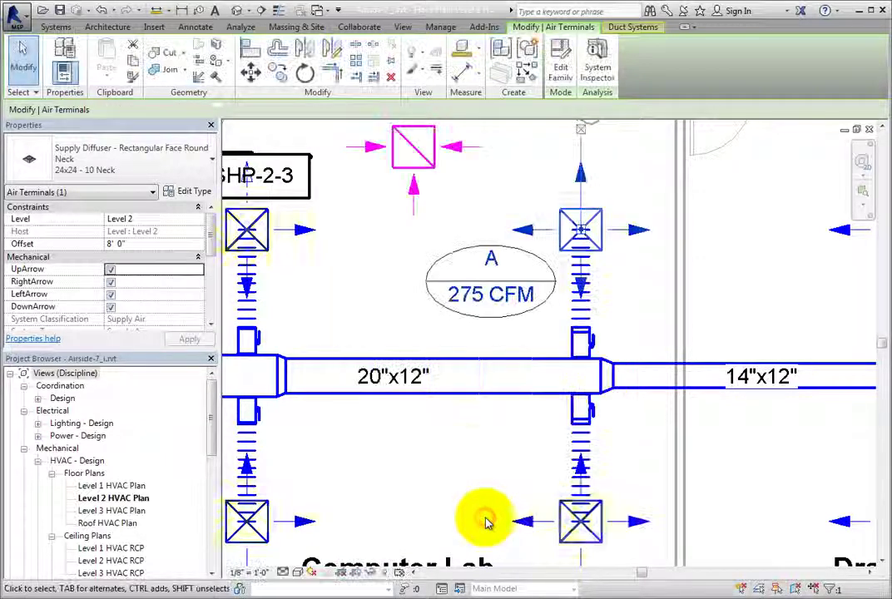
left_click(471, 460)
scroll(471, 460, "down", 1)
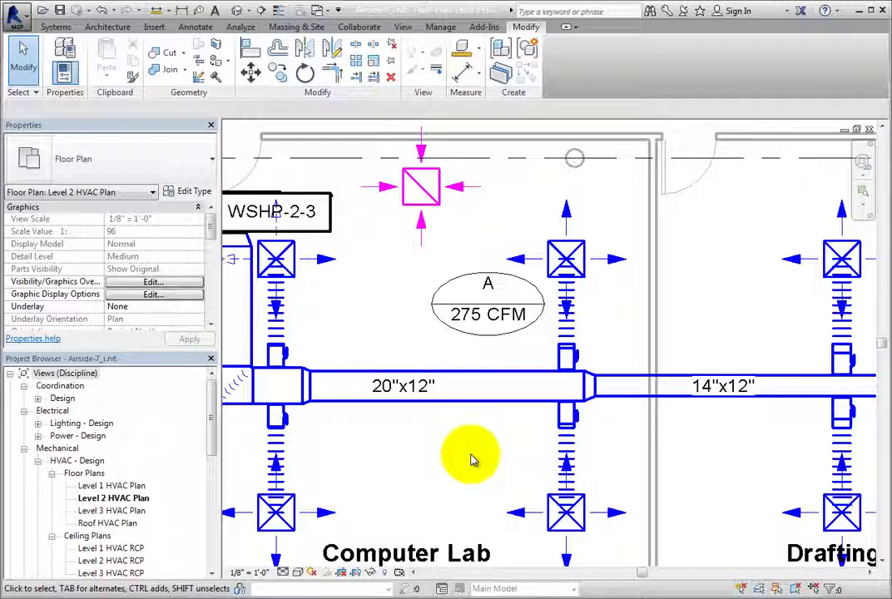